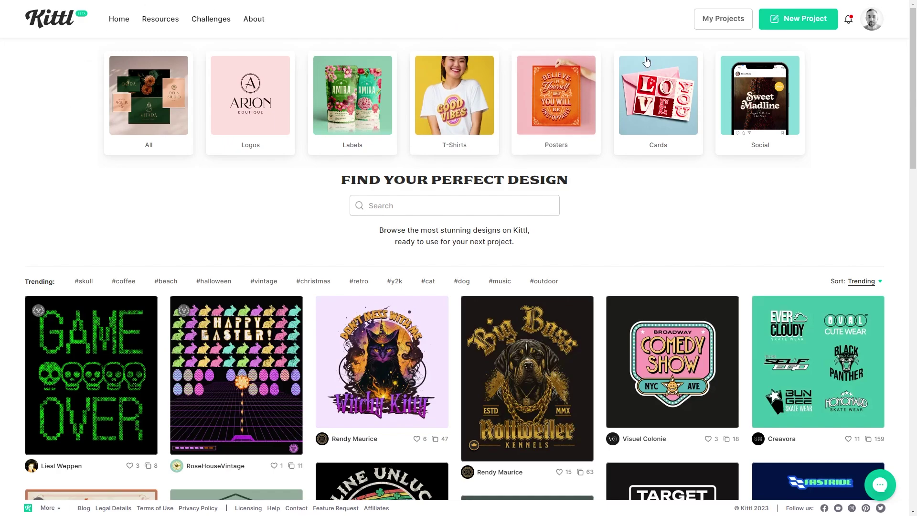
Browse the trending design templates in the gallery and return to the design search
{"action": "scroll", "coordinate": [629, 212], "scroll_direction": "down", "scroll_amount": 13}
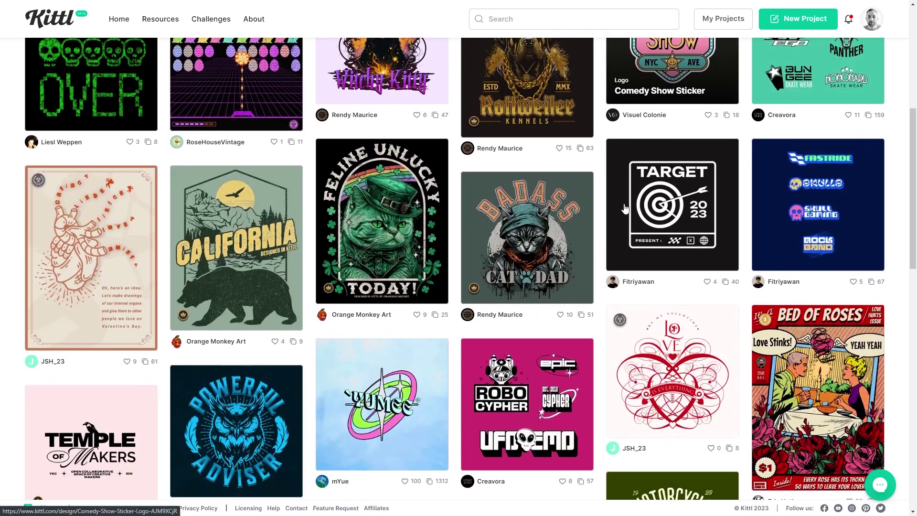
{"action": "scroll", "coordinate": [625, 209], "scroll_direction": "down", "scroll_amount": 3}
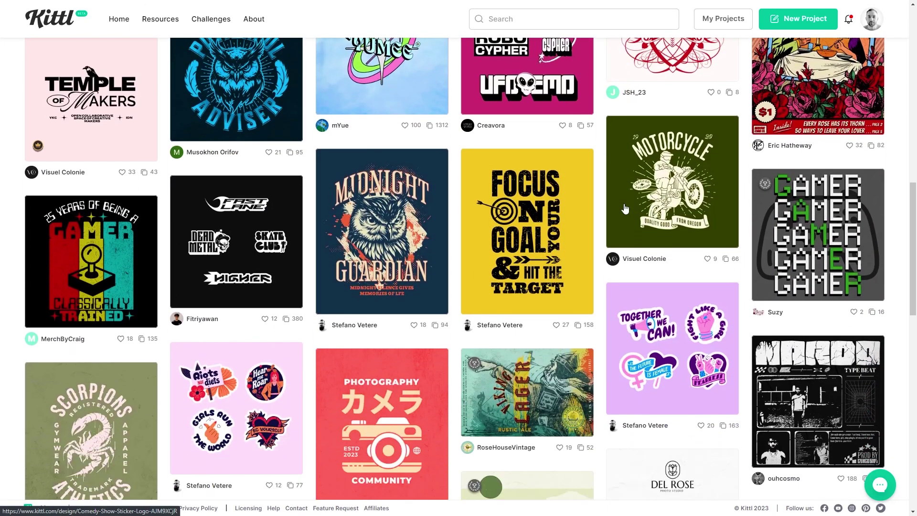
{"action": "scroll", "coordinate": [603, 266], "scroll_direction": "down", "scroll_amount": 9}
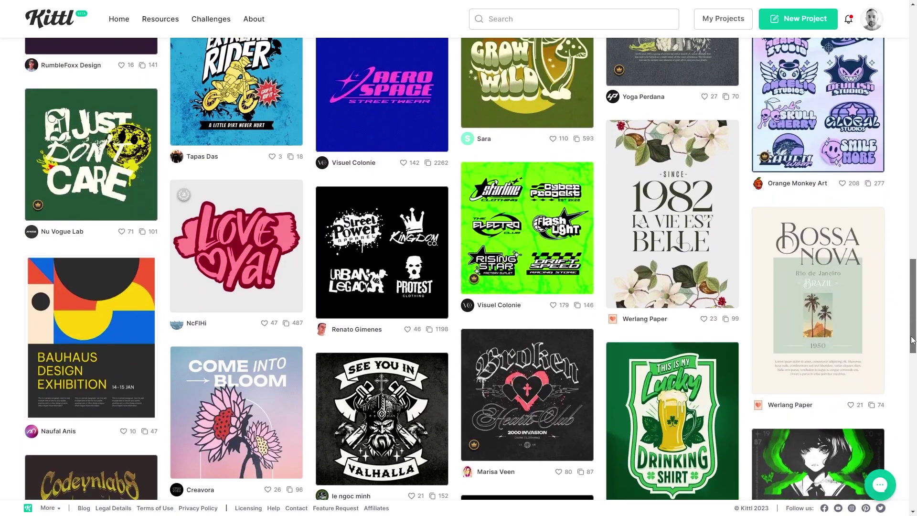
{"action": "left_click_drag", "start_coordinate": [911, 390], "coordinate": [904, 98]}
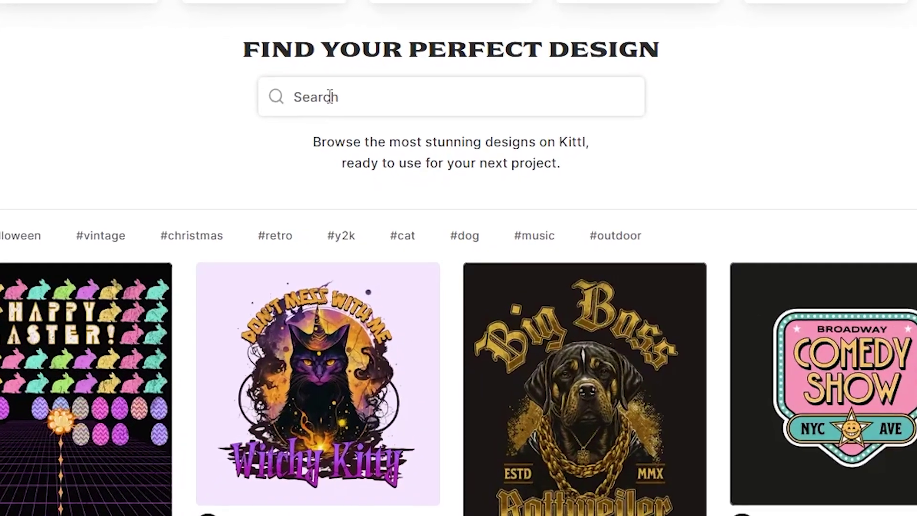
Search the design templates for "fishing"
{"action": "left_click", "coordinate": [382, 170]}
{"action": "type", "text": "f"}
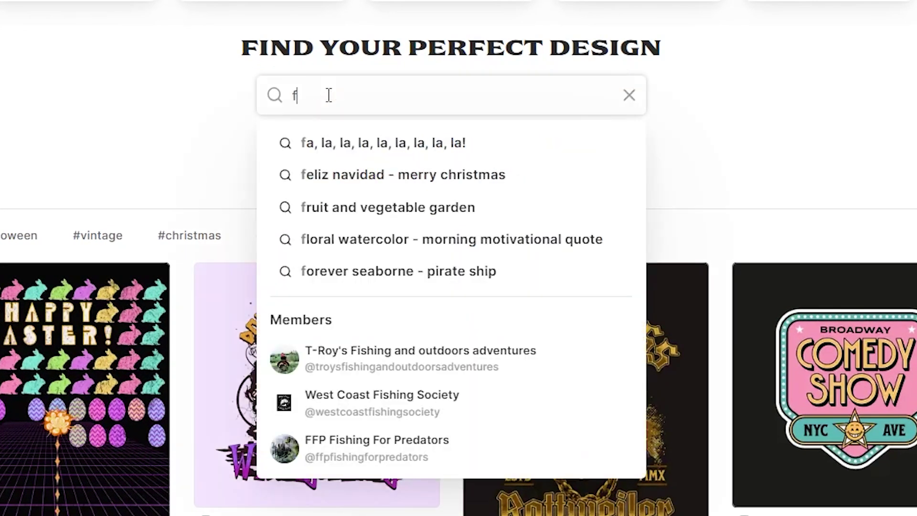
{"action": "type", "text": "ishing"}
{"action": "key", "text": "Return"}
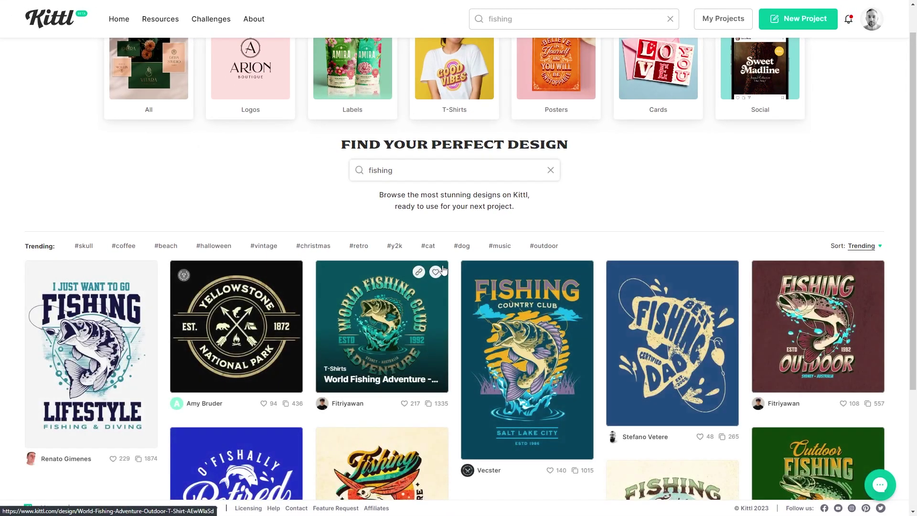
Look through the fishing design templates in the search results
{"action": "scroll", "coordinate": [443, 270], "scroll_direction": "down", "scroll_amount": 2}
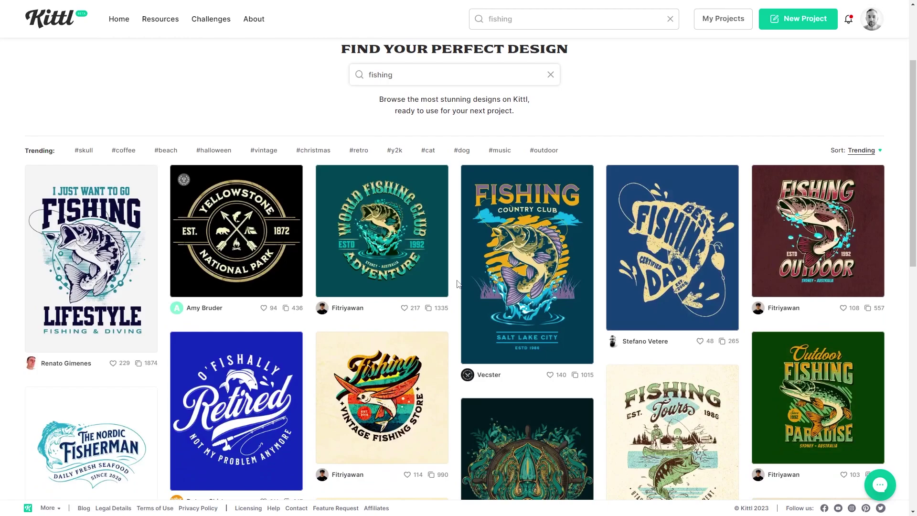
{"action": "scroll", "coordinate": [457, 284], "scroll_direction": "down", "scroll_amount": 3}
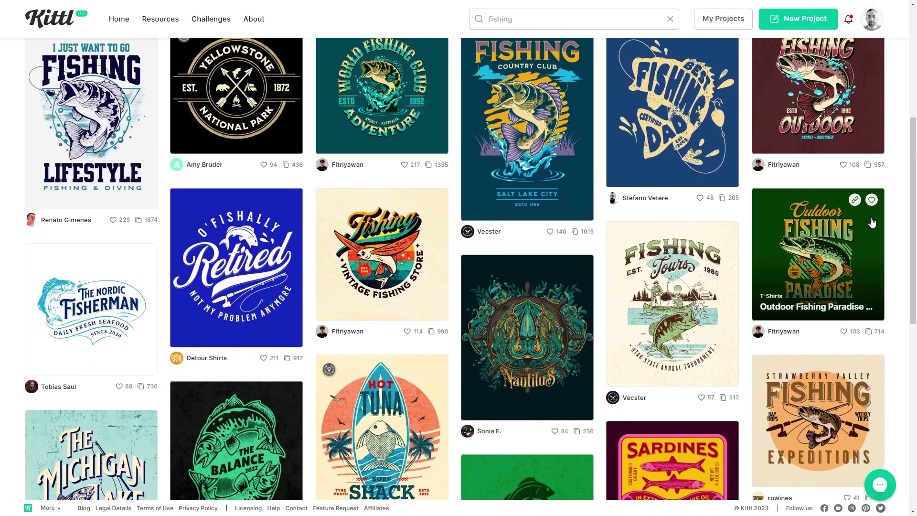
{"action": "scroll", "coordinate": [604, 317], "scroll_direction": "up", "scroll_amount": 1}
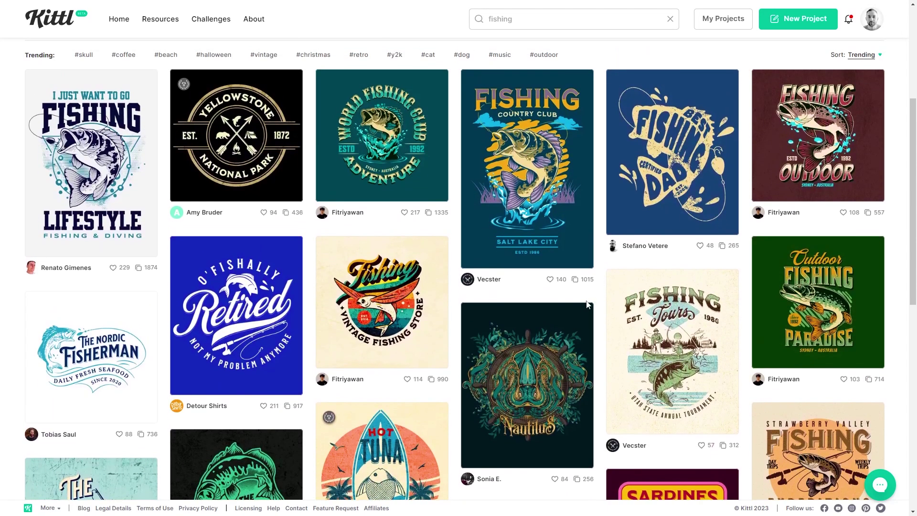
{"action": "scroll", "coordinate": [276, 209], "scroll_direction": "up", "scroll_amount": 1}
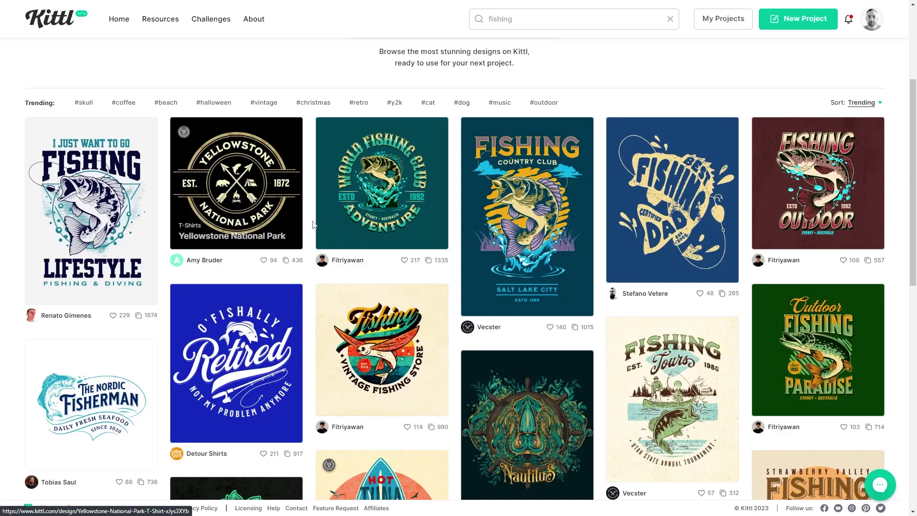
Open the World Fishing Adventure template and browse the other designs published by its creator
{"action": "left_click", "coordinate": [395, 182]}
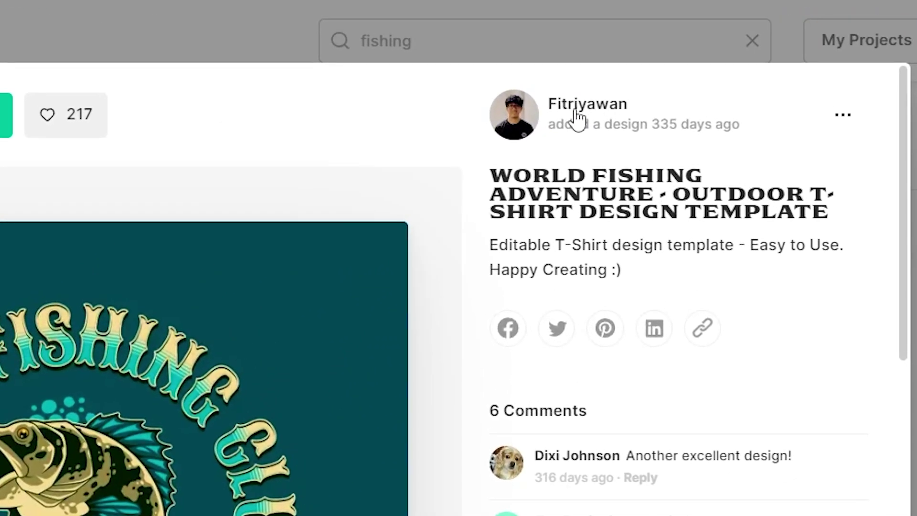
{"action": "left_click", "coordinate": [577, 114]}
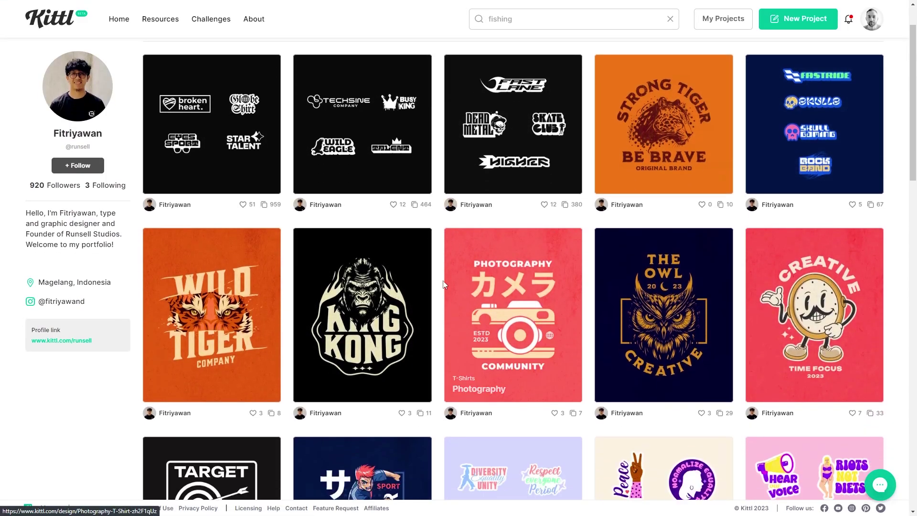
{"action": "scroll", "coordinate": [444, 285], "scroll_direction": "down", "scroll_amount": 6}
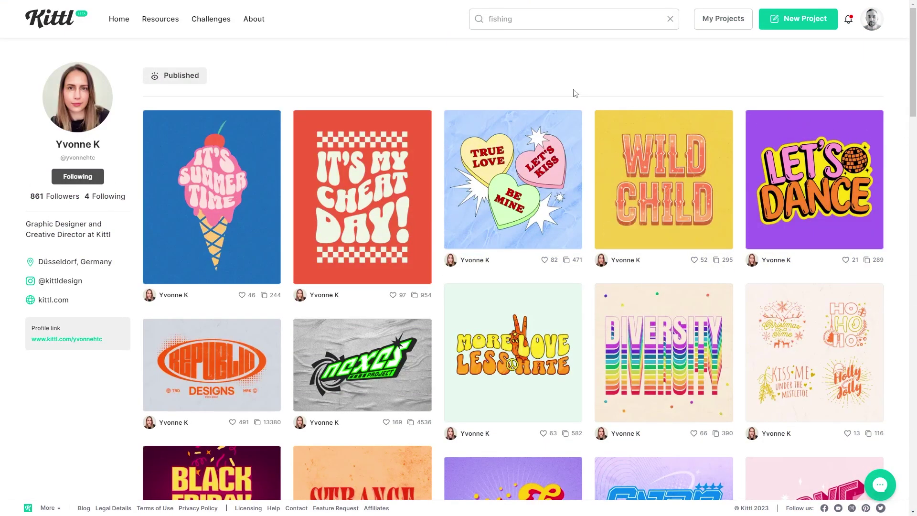
Find the Ride the Wave T-shirt template in the designer's portfolio and use it as the design for a project
{"action": "scroll", "coordinate": [559, 89], "scroll_direction": "down", "scroll_amount": 2}
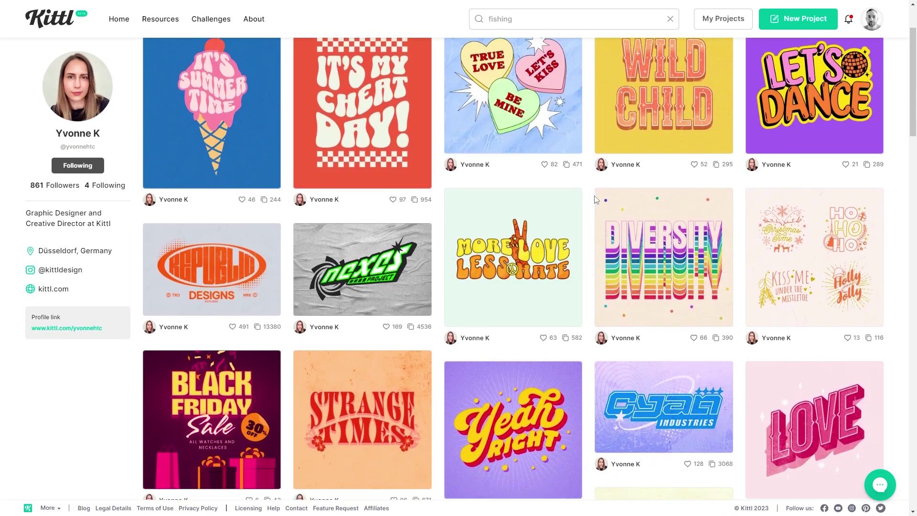
{"action": "scroll", "coordinate": [592, 200], "scroll_direction": "down", "scroll_amount": 2}
{"action": "scroll", "coordinate": [597, 200], "scroll_direction": "down", "scroll_amount": 3}
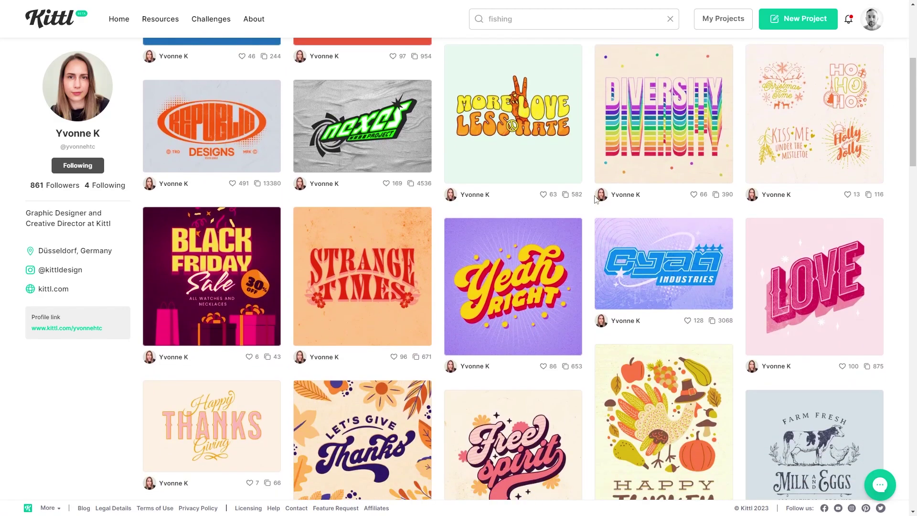
{"action": "scroll", "coordinate": [593, 204], "scroll_direction": "down", "scroll_amount": 5}
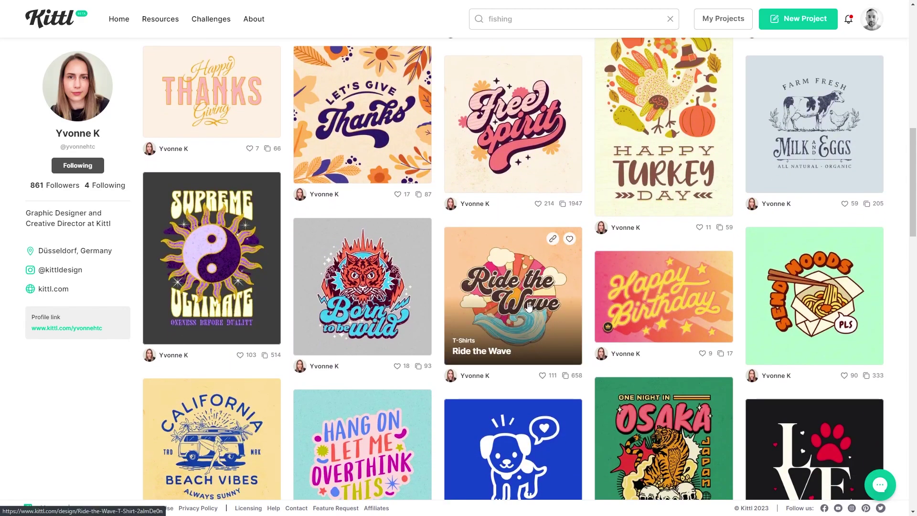
{"action": "left_click", "coordinate": [528, 309]}
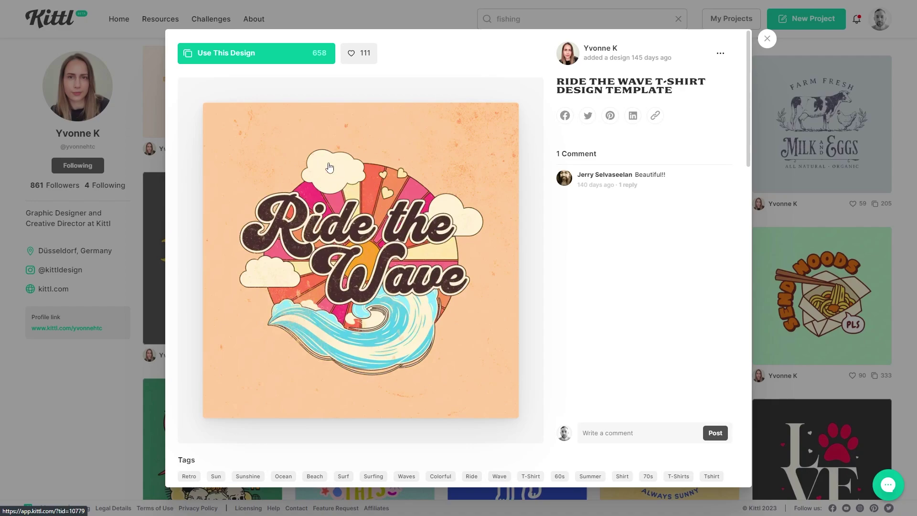
{"action": "left_click", "coordinate": [231, 61]}
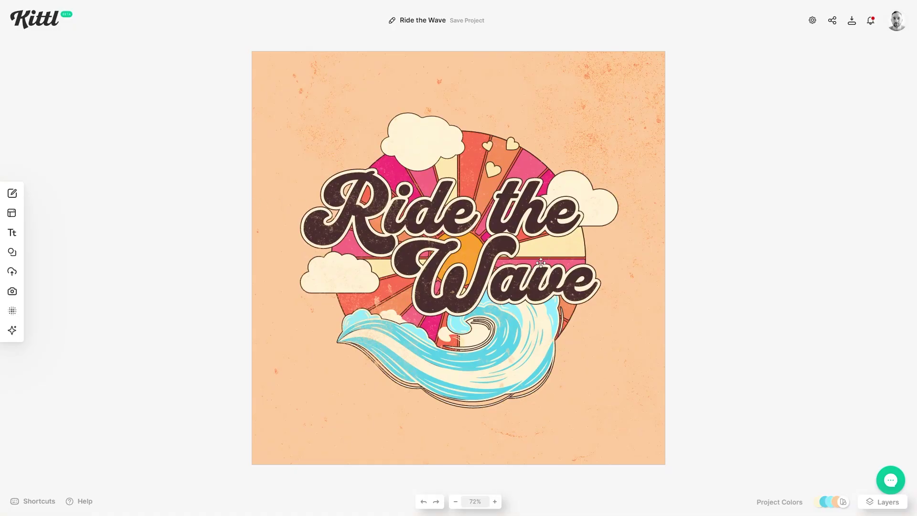
Delete the blue wave illustration from the Ride the Wave design
{"action": "left_click_drag", "start_coordinate": [519, 357], "coordinate": [515, 361]}
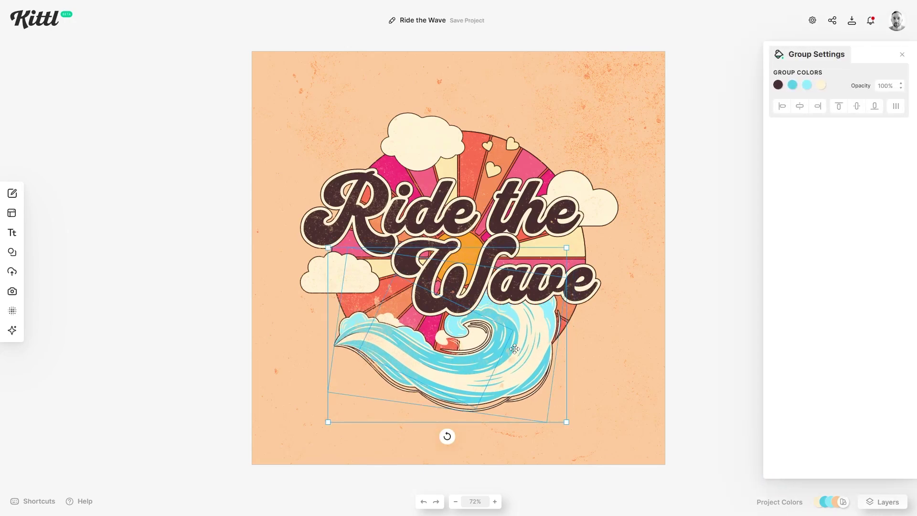
{"action": "left_click_drag", "start_coordinate": [515, 351], "coordinate": [522, 350]}
{"action": "key", "text": "Delete"}
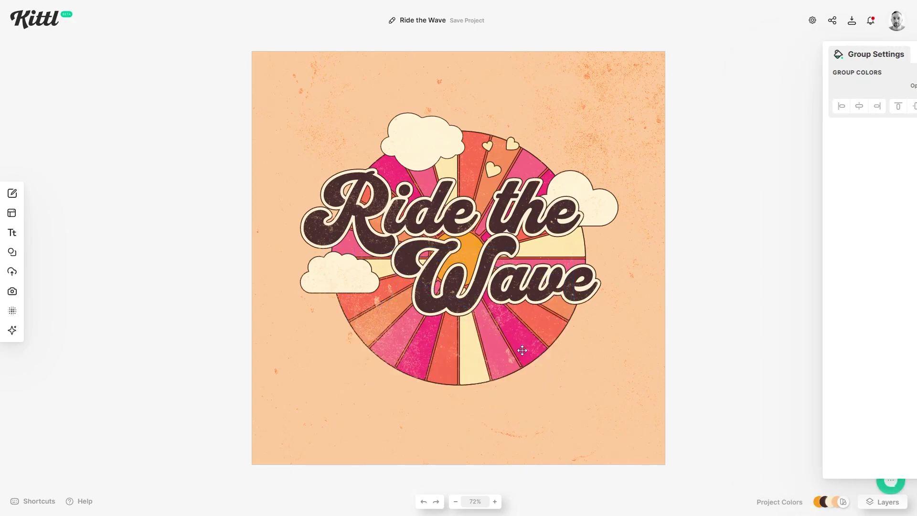
Move the "Wave" and "Ride the" lettering down to the lower part of the sunburst
{"action": "left_click_drag", "start_coordinate": [509, 284], "coordinate": [441, 364]}
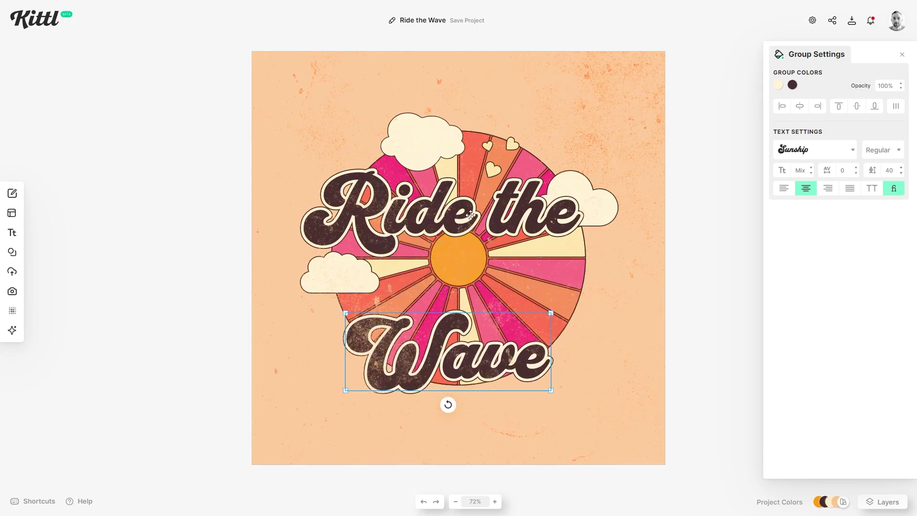
{"action": "left_click_drag", "start_coordinate": [382, 215], "coordinate": [393, 275]}
{"action": "left_click_drag", "start_coordinate": [406, 341], "coordinate": [406, 348]}
{"action": "left_click_drag", "start_coordinate": [421, 274], "coordinate": [409, 308]}
{"action": "left_click_drag", "start_coordinate": [452, 369], "coordinate": [458, 377]}
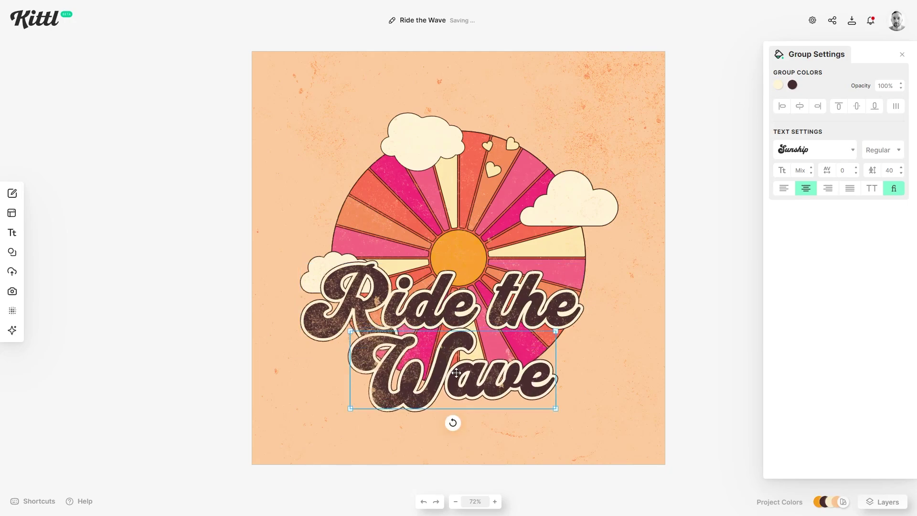
Delete both lettering groups, "Wave" and "Ride the", from the design
{"action": "key", "text": "Delete"}
{"action": "left_click_drag", "start_coordinate": [504, 302], "coordinate": [503, 329]}
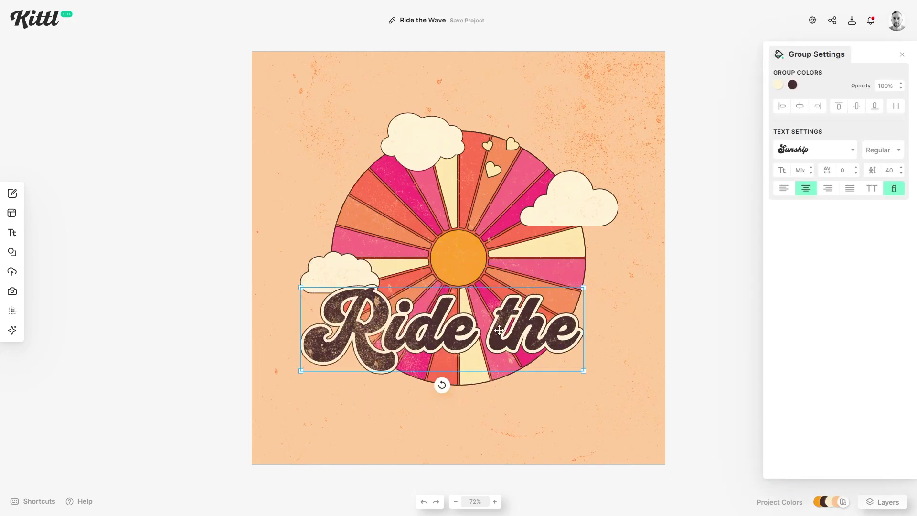
{"action": "key", "text": "Delete"}
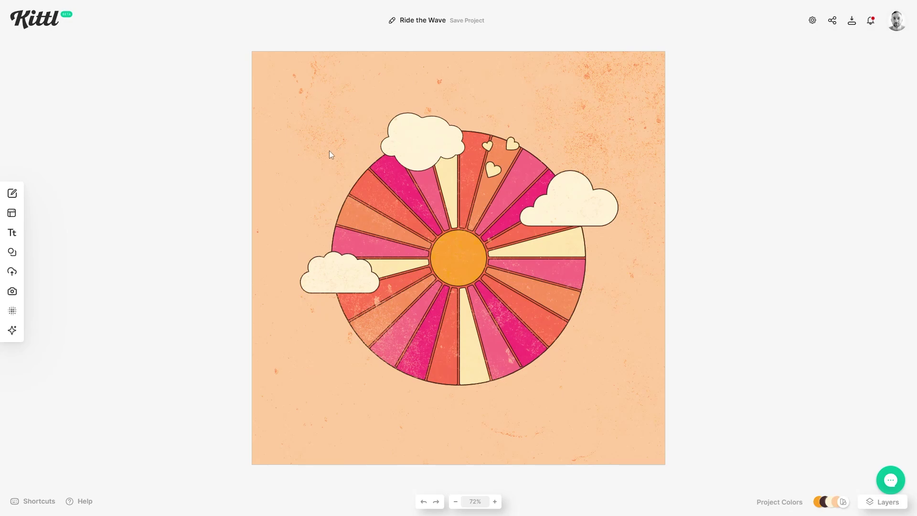
Select the sunburst together with its clouds and hearts and nudge them slightly up and to the left
{"action": "left_click", "coordinate": [591, 358]}
{"action": "mouse_move", "coordinate": [591, 358]}
{"action": "left_mouse_down"}
{"action": "mouse_move", "coordinate": [577, 362]}
{"action": "mouse_move", "coordinate": [584, 351]}
{"action": "left_mouse_up"}
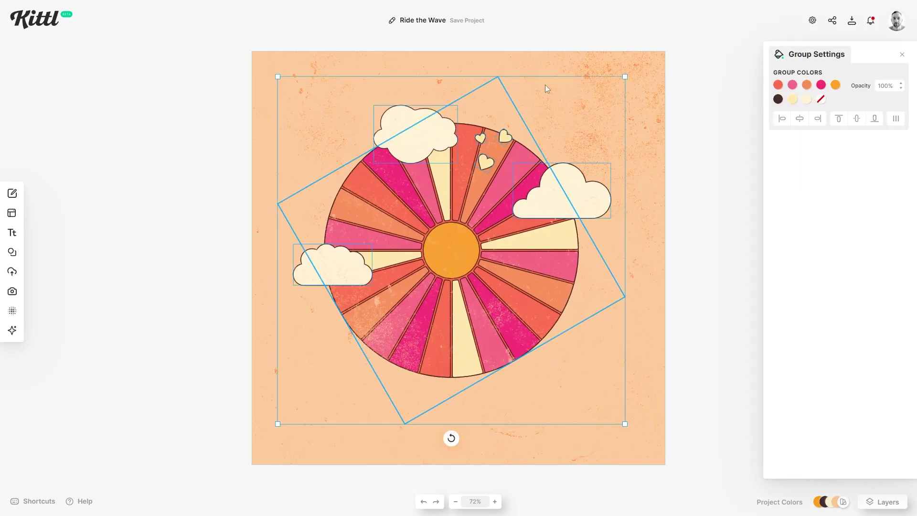
{"action": "left_click", "coordinate": [546, 88]}
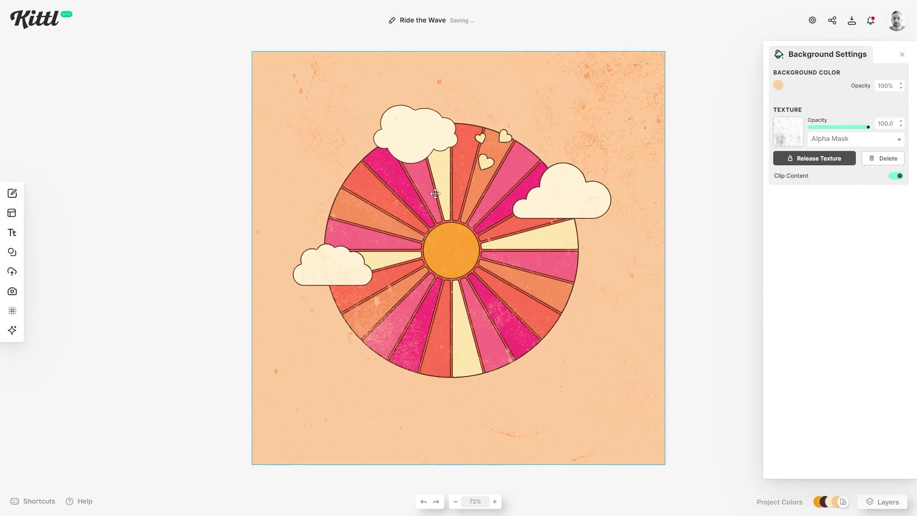
Move the group of three small hearts slightly lower on the sunburst
{"action": "left_click", "coordinate": [427, 157]}
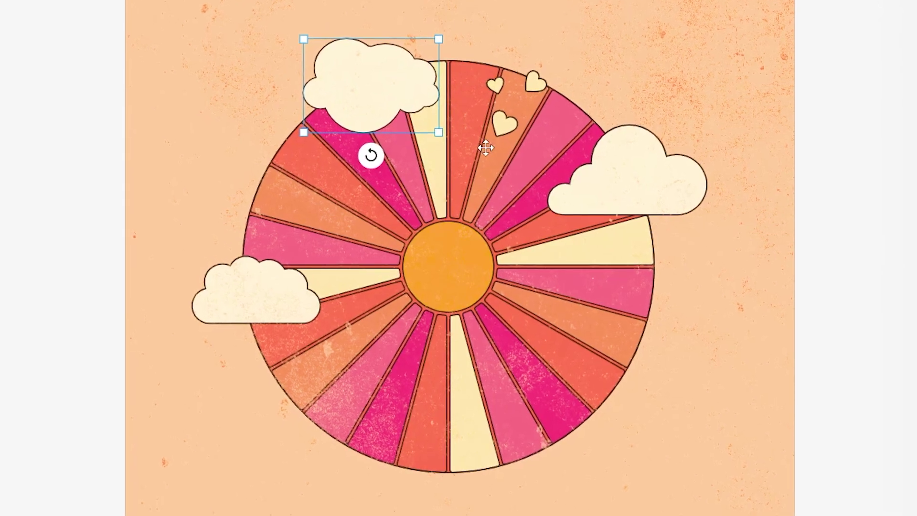
{"action": "left_click_drag", "start_coordinate": [503, 120], "coordinate": [279, 194]}
{"action": "key", "text": "ctrl+z"}
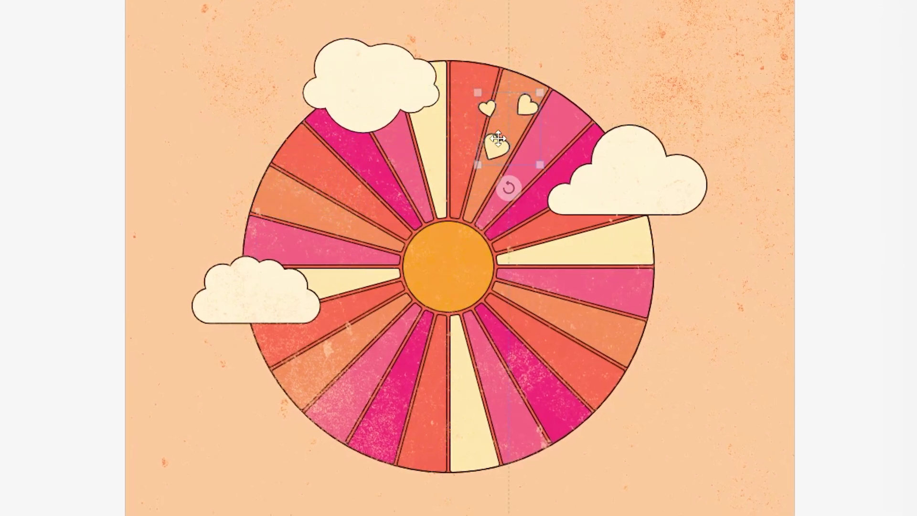
Move the three clouds lower around the sunburst and shift the sunburst itself slightly
{"action": "left_click_drag", "start_coordinate": [645, 203], "coordinate": [653, 255]}
{"action": "left_click_drag", "start_coordinate": [265, 310], "coordinate": [282, 361]}
{"action": "left_click_drag", "start_coordinate": [365, 97], "coordinate": [362, 110]}
{"action": "left_click_drag", "start_coordinate": [653, 243], "coordinate": [641, 268]}
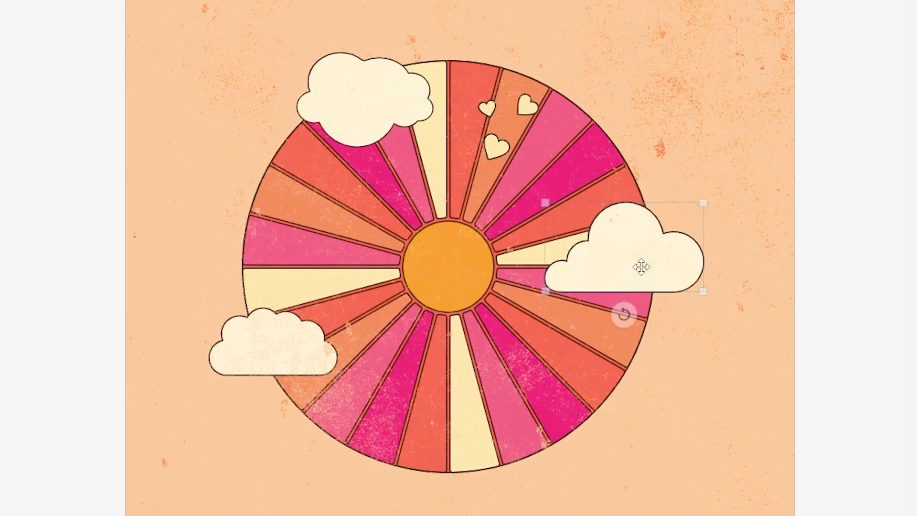
{"action": "left_click", "coordinate": [440, 272]}
{"action": "left_click_drag", "start_coordinate": [440, 273], "coordinate": [458, 257]}
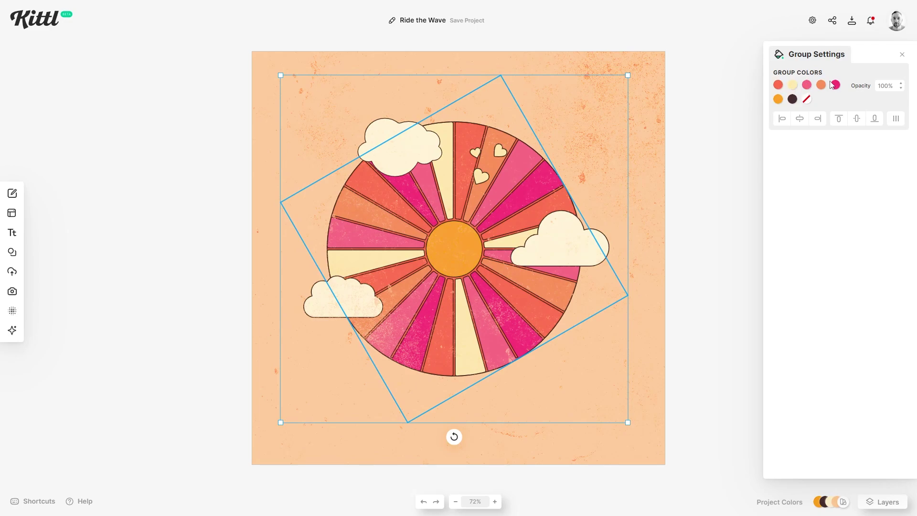
Explore the sunburst's group colors and preview the First Love palette on the design from the project color palettes
{"action": "left_click", "coordinate": [826, 88]}
{"action": "left_click", "coordinate": [860, 199]}
{"action": "mouse_move", "coordinate": [843, 502]}
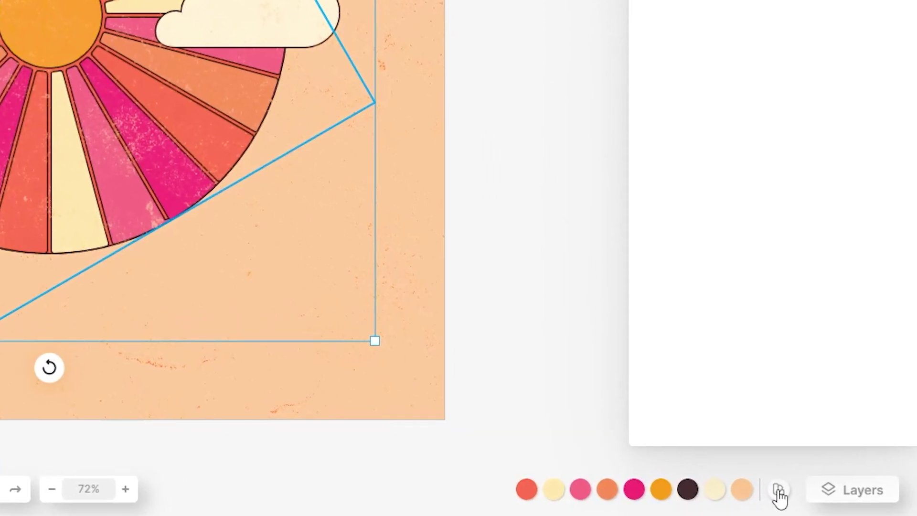
{"action": "left_click", "coordinate": [778, 490]}
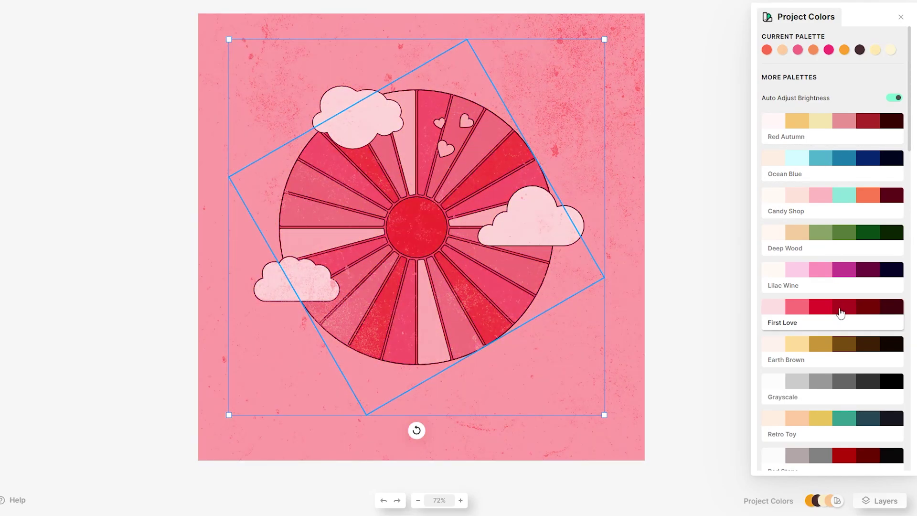
{"action": "left_click", "coordinate": [693, 189]}
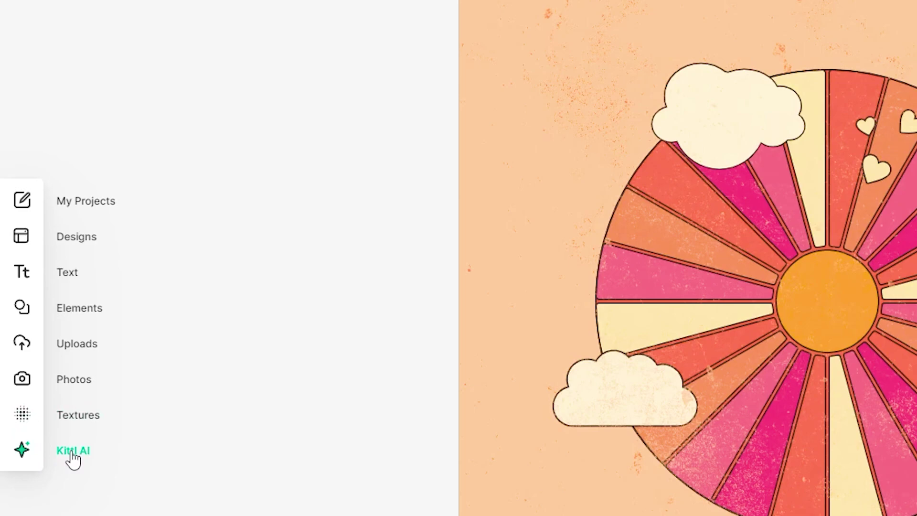
Open the Kittl AI image generator and show all of its image styles
{"action": "left_click", "coordinate": [73, 453]}
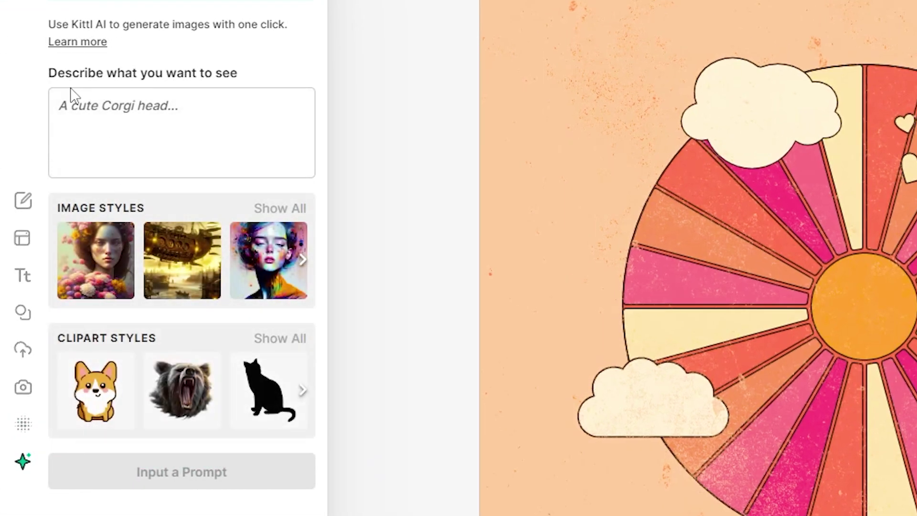
{"action": "left_click", "coordinate": [81, 120]}
{"action": "left_click", "coordinate": [281, 211]}
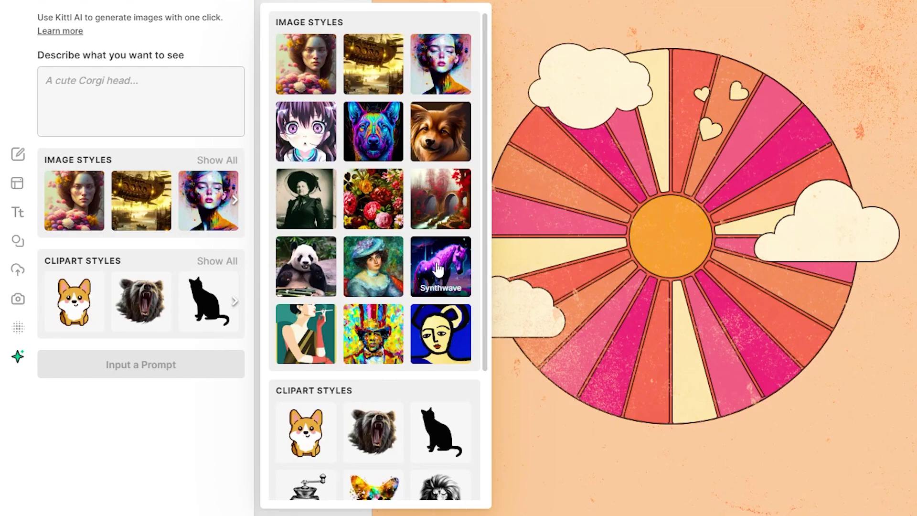
Generate an AI image of "avocado wearing sunglasses" in the Kawaii Icon clipart style
{"action": "scroll", "coordinate": [444, 220], "scroll_direction": "down", "scroll_amount": 4}
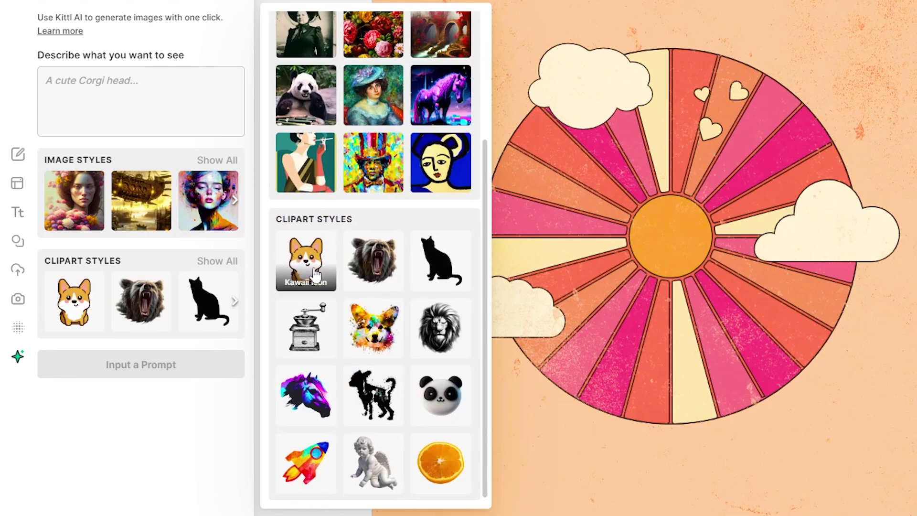
{"action": "left_click", "coordinate": [300, 262]}
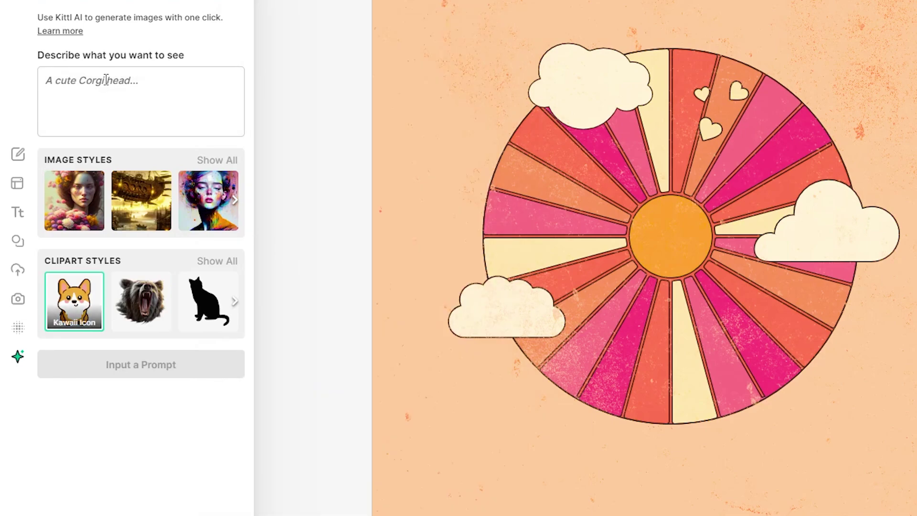
{"action": "type", "text": "avocado wearing sunglasses"}
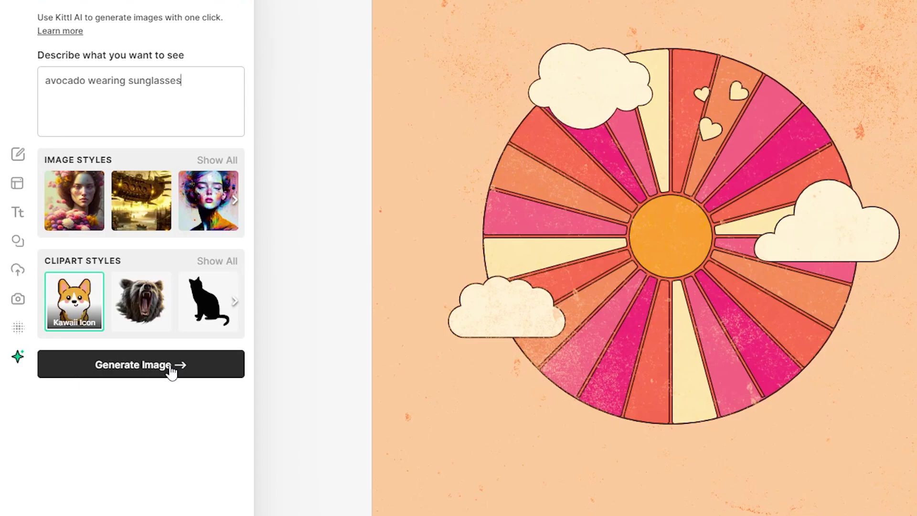
{"action": "left_click", "coordinate": [172, 371]}
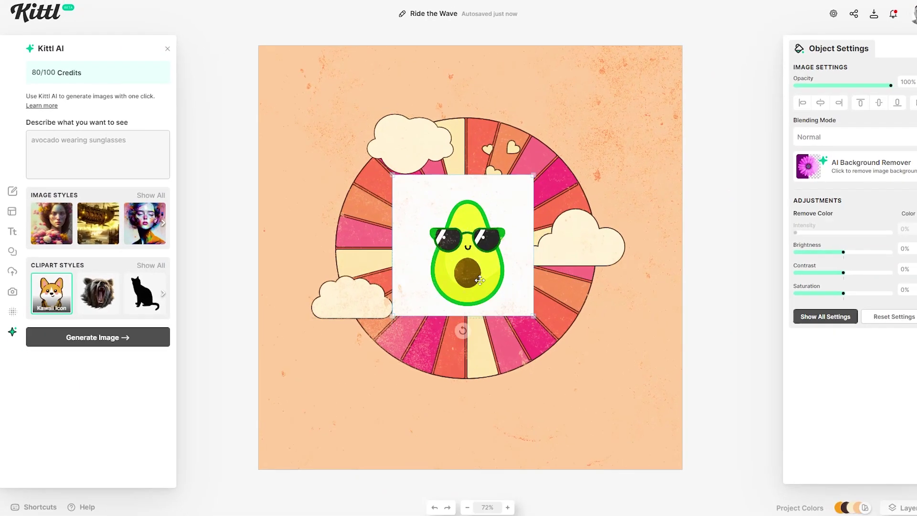
Enlarge the generated avocado image and position it over the middle of the sunburst
{"action": "left_click_drag", "start_coordinate": [573, 310], "coordinate": [517, 270]}
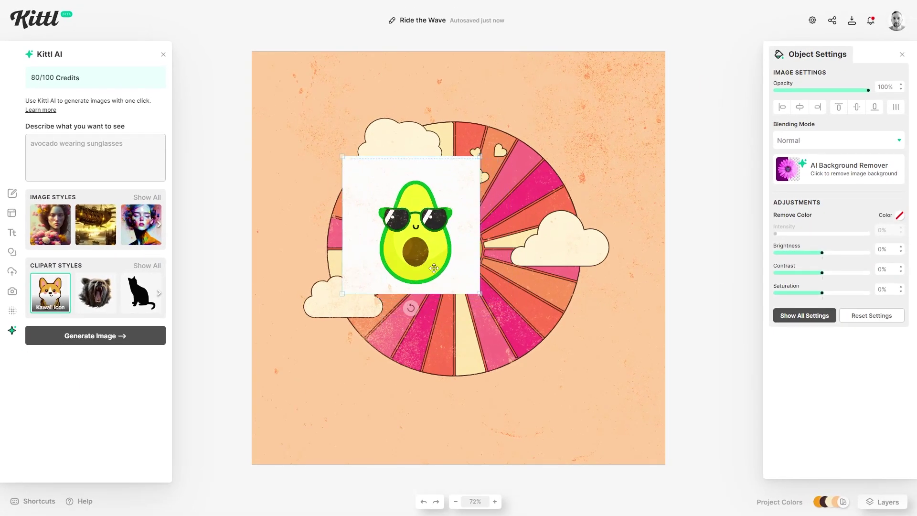
{"action": "left_click_drag", "start_coordinate": [482, 295], "coordinate": [555, 369]}
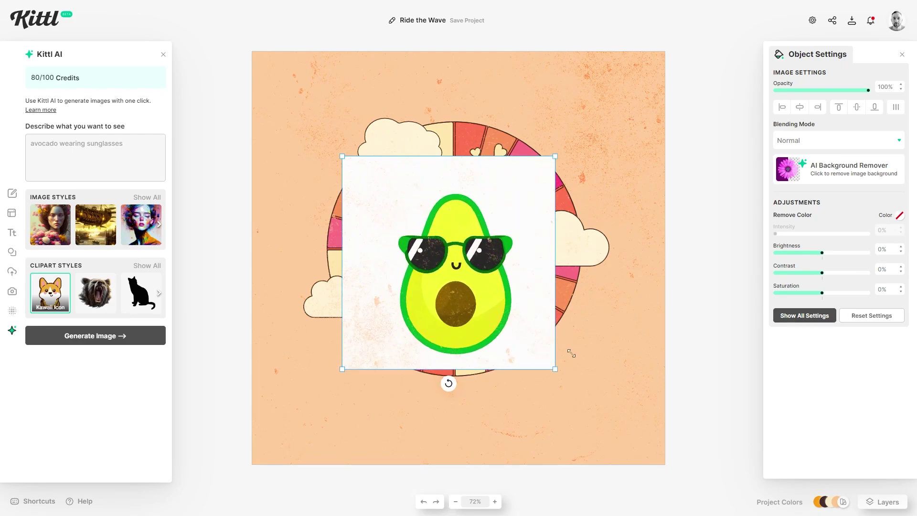
{"action": "left_click_drag", "start_coordinate": [491, 329], "coordinate": [479, 309]}
{"action": "left_click_drag", "start_coordinate": [544, 349], "coordinate": [558, 365]}
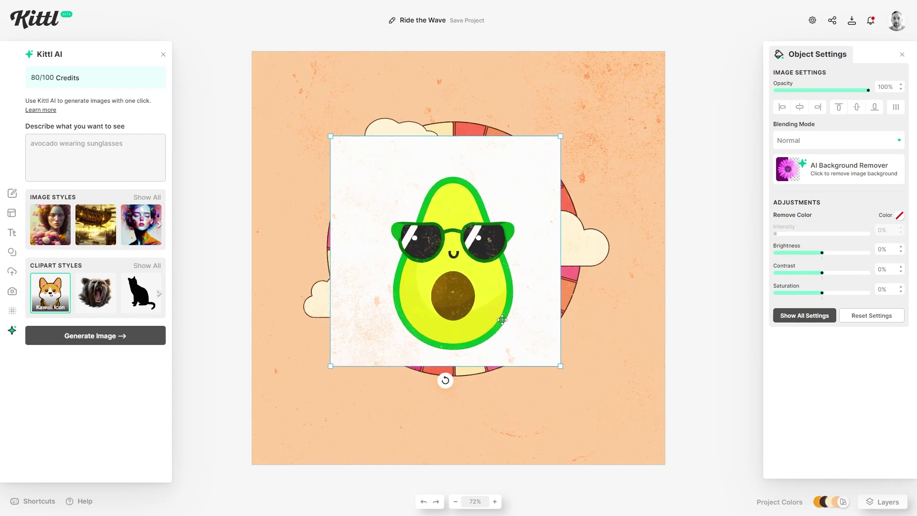
{"action": "left_click_drag", "start_coordinate": [502, 321], "coordinate": [498, 314]}
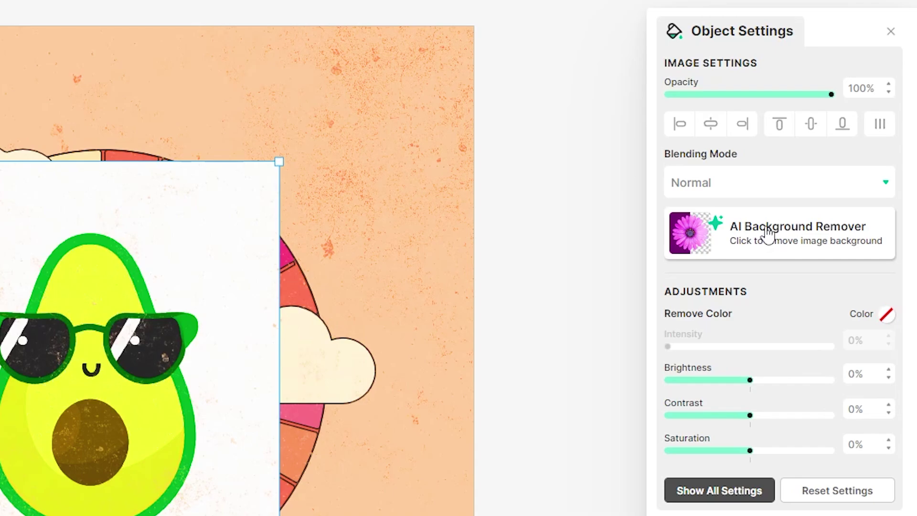
Remove the avocado image's white background with the AI Background Remover, and slightly enlarge and recentre the image on the sunburst
{"action": "left_click", "coordinate": [747, 243]}
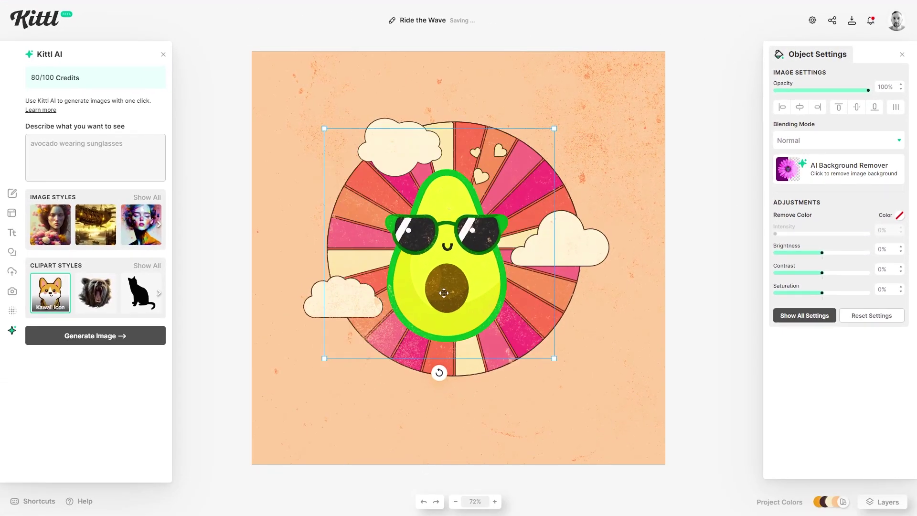
{"action": "left_click_drag", "start_coordinate": [442, 293], "coordinate": [439, 272]}
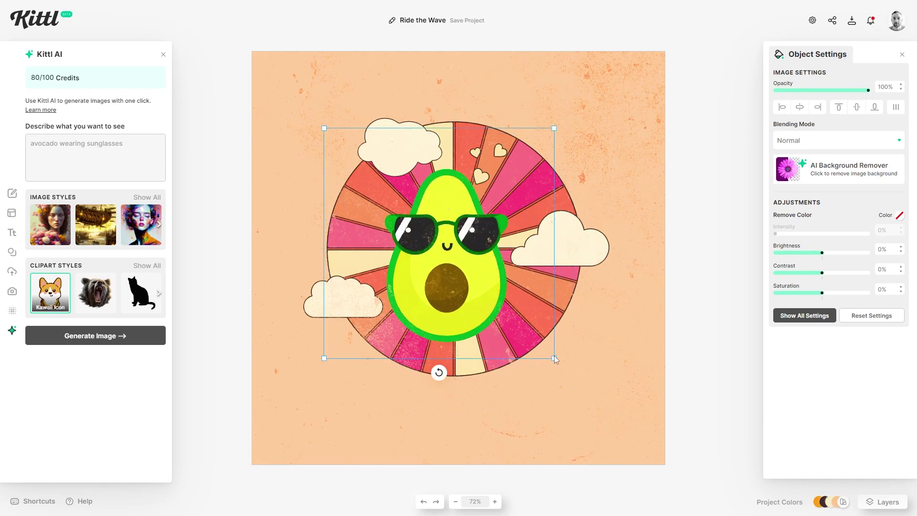
{"action": "left_click", "coordinate": [556, 359]}
{"action": "left_click", "coordinate": [519, 321]}
{"action": "left_click_drag", "start_coordinate": [555, 358], "coordinate": [568, 373]}
{"action": "left_click_drag", "start_coordinate": [472, 308], "coordinate": [469, 298]}
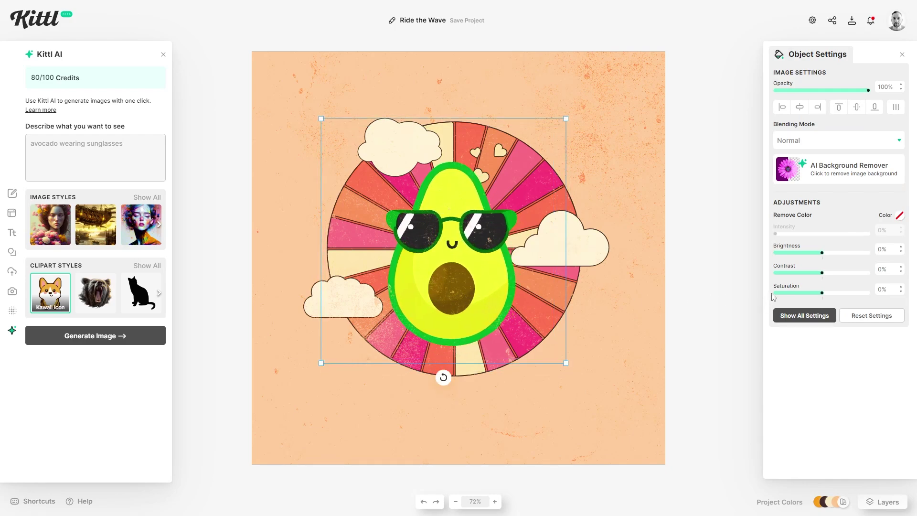
Adjust the avocado image to 6% brightness, -29% contrast and -30% saturation
{"action": "left_click_drag", "start_coordinate": [822, 252], "coordinate": [826, 253]}
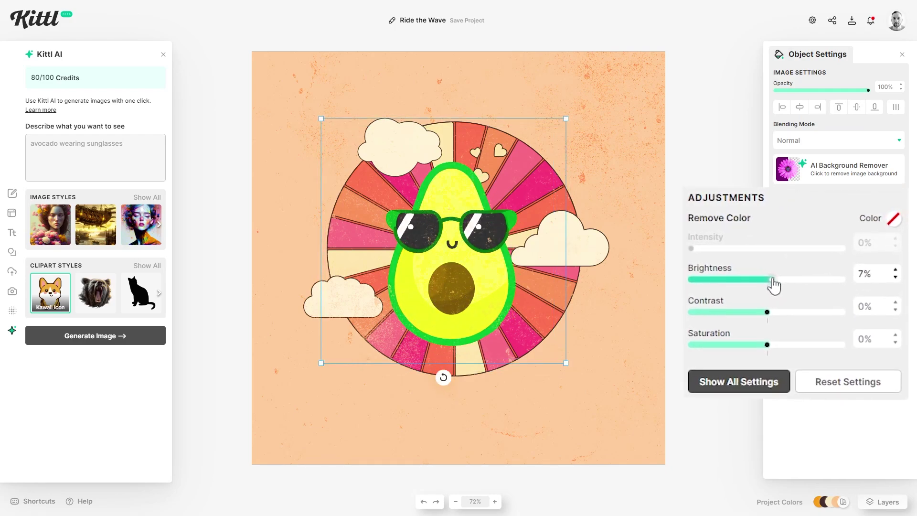
{"action": "left_click_drag", "start_coordinate": [772, 280], "coordinate": [769, 280]}
{"action": "left_click_drag", "start_coordinate": [767, 312], "coordinate": [743, 313]}
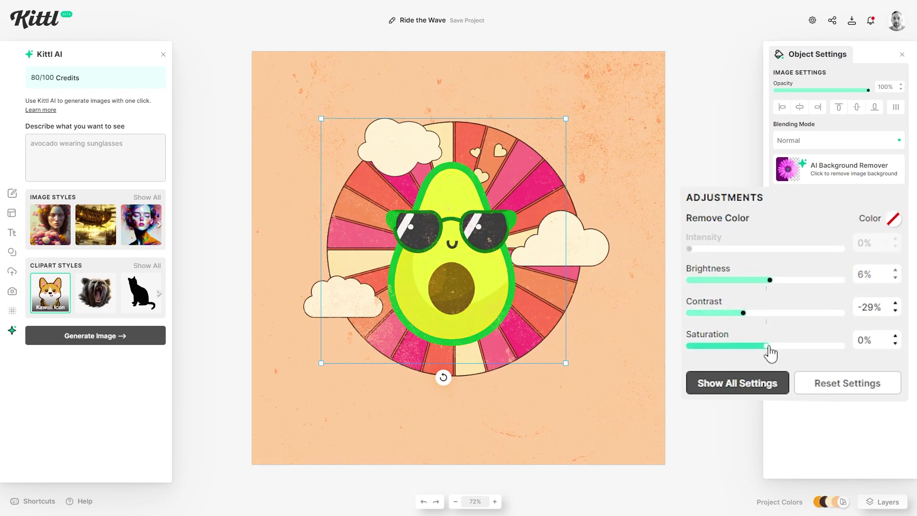
{"action": "left_click_drag", "start_coordinate": [767, 346], "coordinate": [743, 349]}
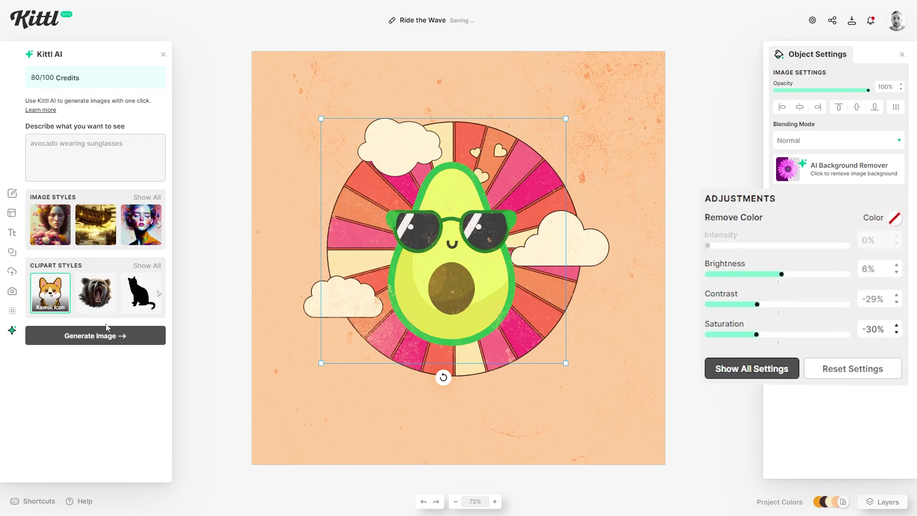
Make the avocado slightly smaller and fine-tune its position on the sunburst
{"action": "mouse_move", "coordinate": [455, 289]}
{"action": "left_mouse_down"}
{"action": "mouse_move", "coordinate": [455, 318]}
{"action": "mouse_move", "coordinate": [456, 284]}
{"action": "left_mouse_up"}
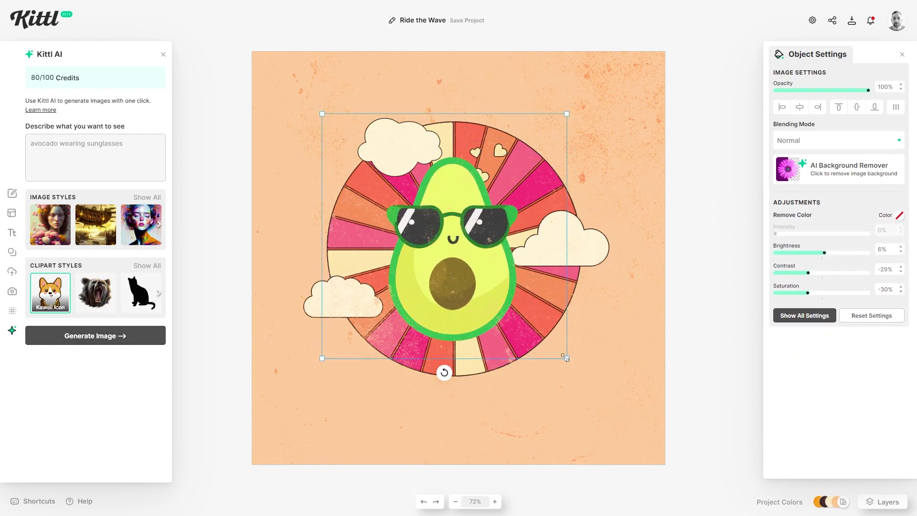
{"action": "left_click_drag", "start_coordinate": [567, 358], "coordinate": [570, 360]}
{"action": "left_click_drag", "start_coordinate": [497, 307], "coordinate": [493, 303]}
{"action": "left_click_drag", "start_coordinate": [566, 359], "coordinate": [559, 351]}
{"action": "left_click_drag", "start_coordinate": [478, 288], "coordinate": [481, 296]}
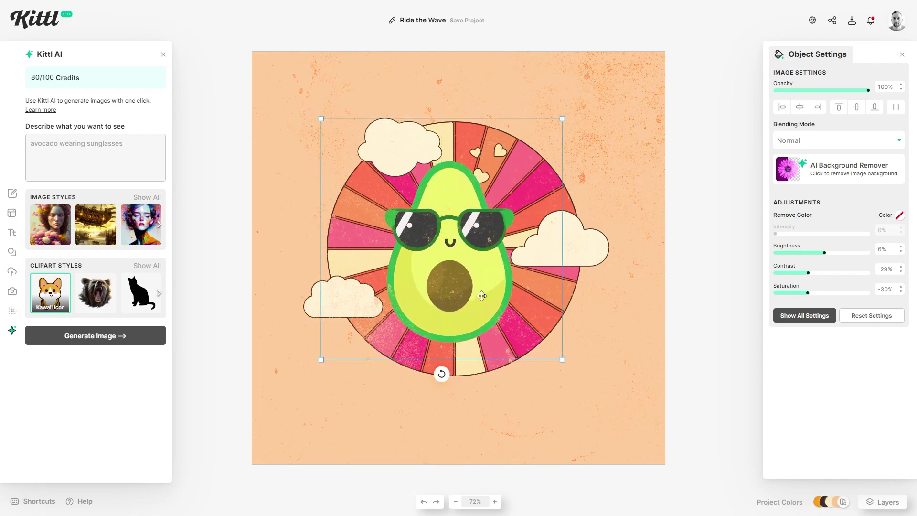
{"action": "left_click", "coordinate": [619, 305]}
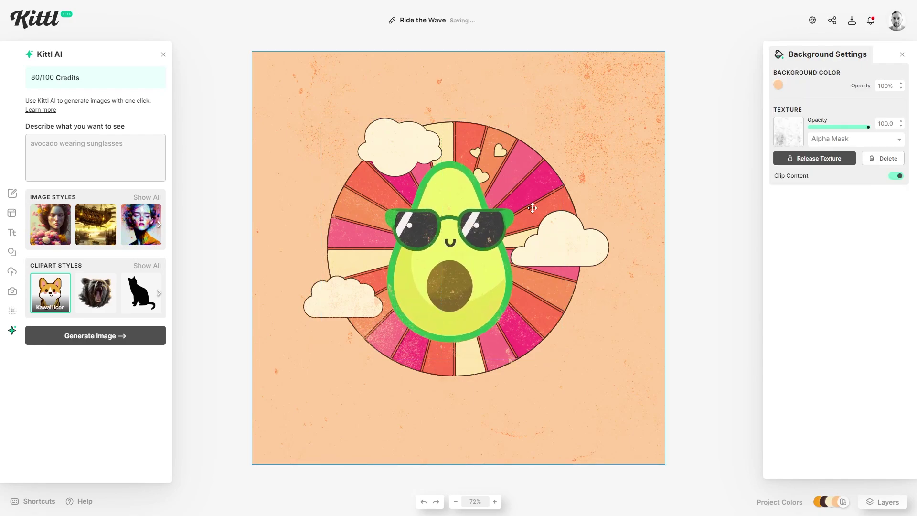
Recolor the sunburst's cream rays with the light yellow-green sampled from the avocado's flesh
{"action": "left_click", "coordinate": [544, 187]}
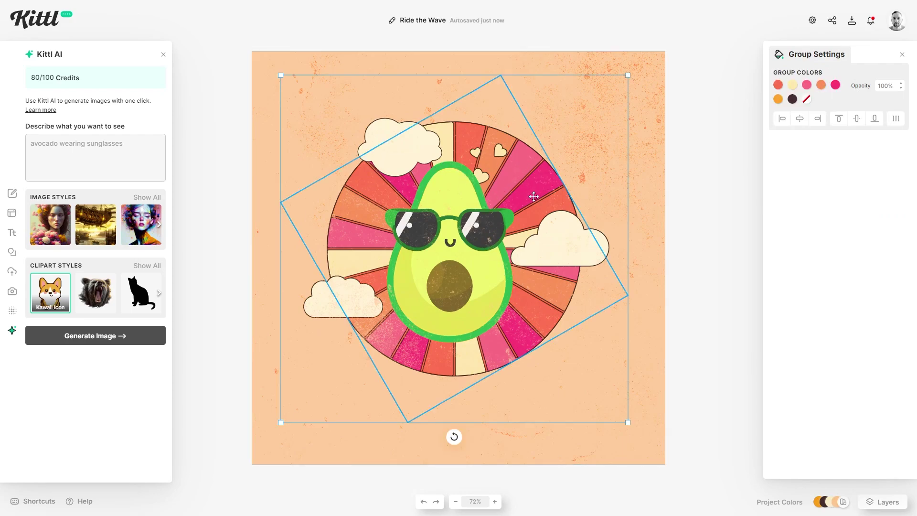
{"action": "left_click", "coordinate": [460, 271]}
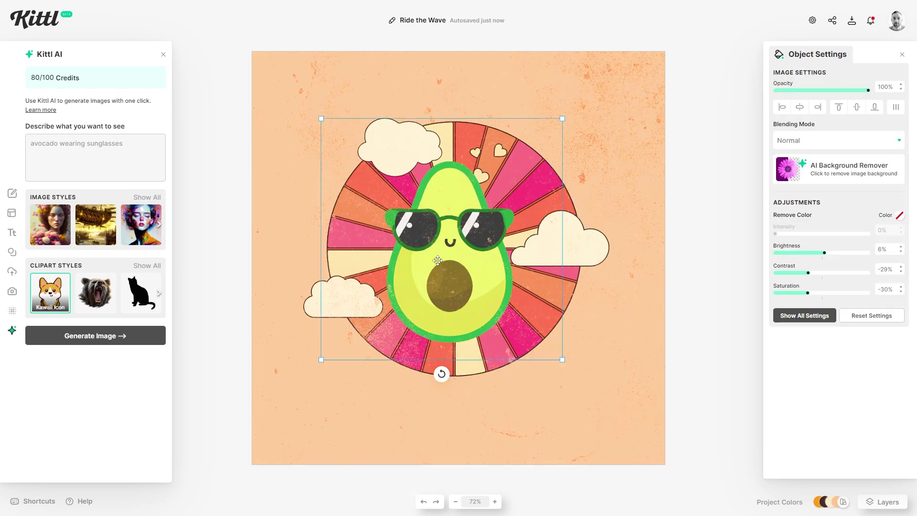
{"action": "left_click", "coordinate": [529, 178]}
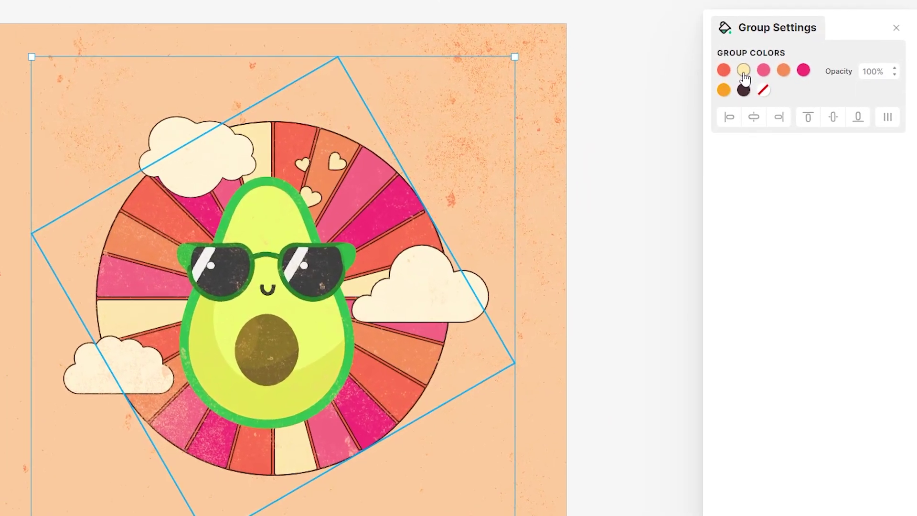
{"action": "left_click", "coordinate": [744, 73]}
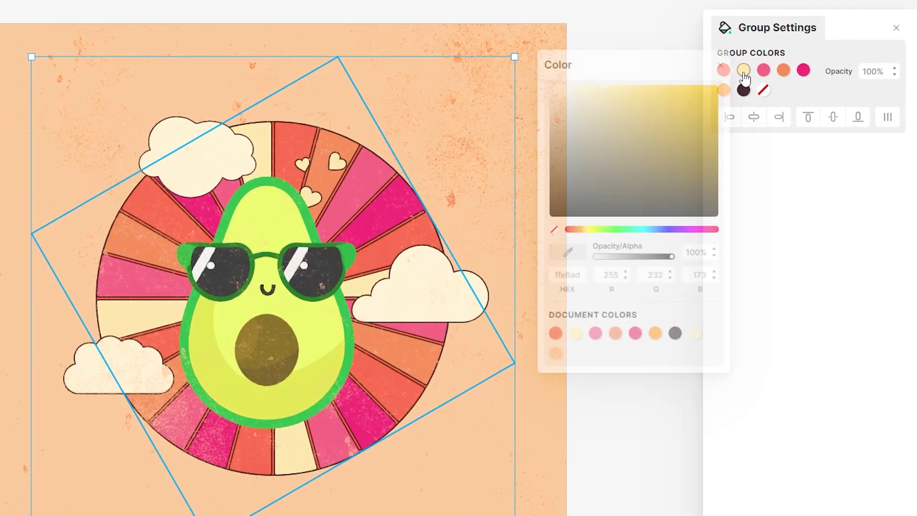
{"action": "left_click", "coordinate": [567, 253]}
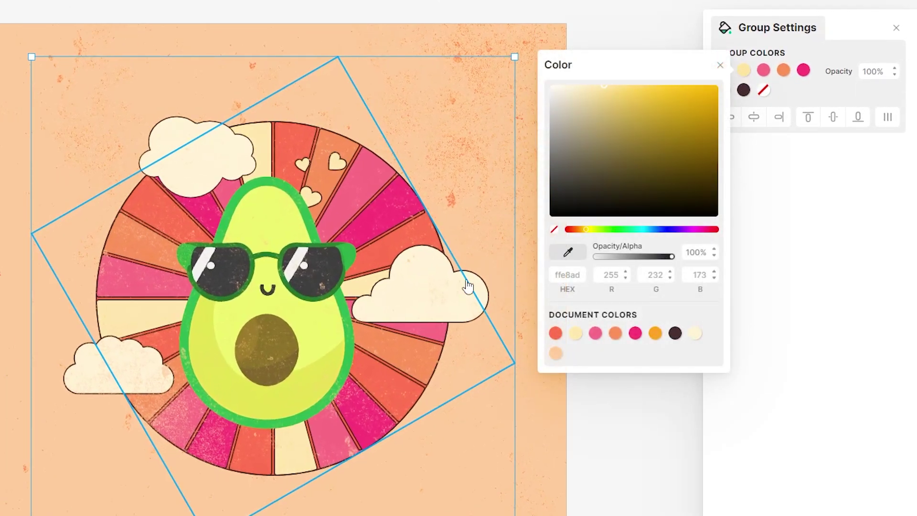
{"action": "left_click", "coordinate": [243, 308]}
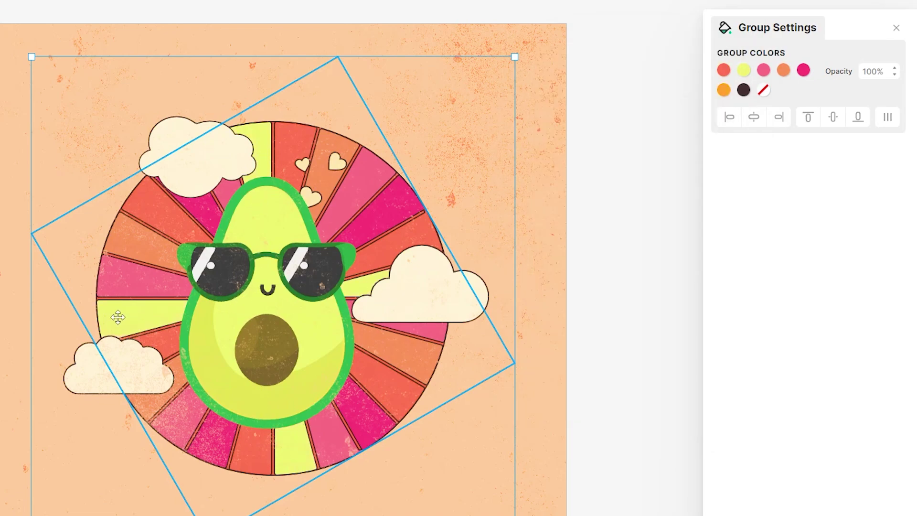
Recolor the sunburst's red-orange rays with the green sampled from the avocado's outline, lightened to pale mint a7dab1
{"action": "left_click", "coordinate": [725, 72]}
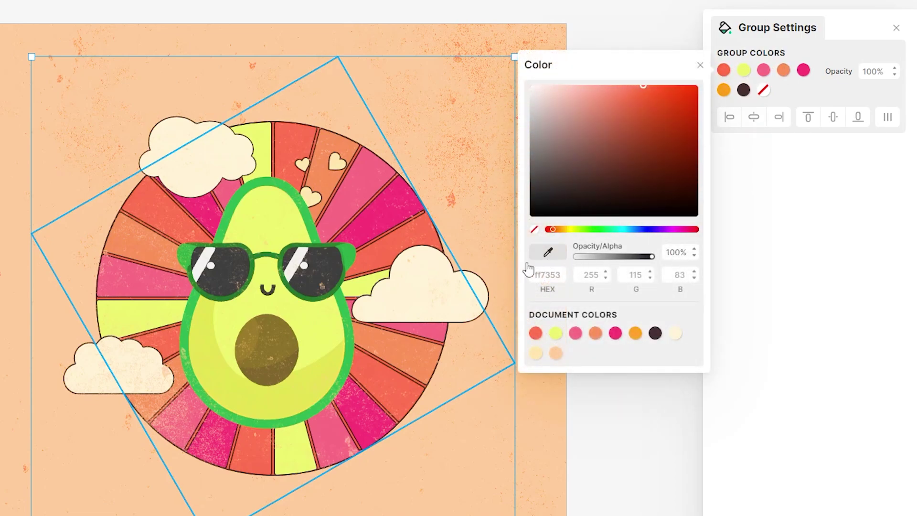
{"action": "left_click", "coordinate": [213, 342]}
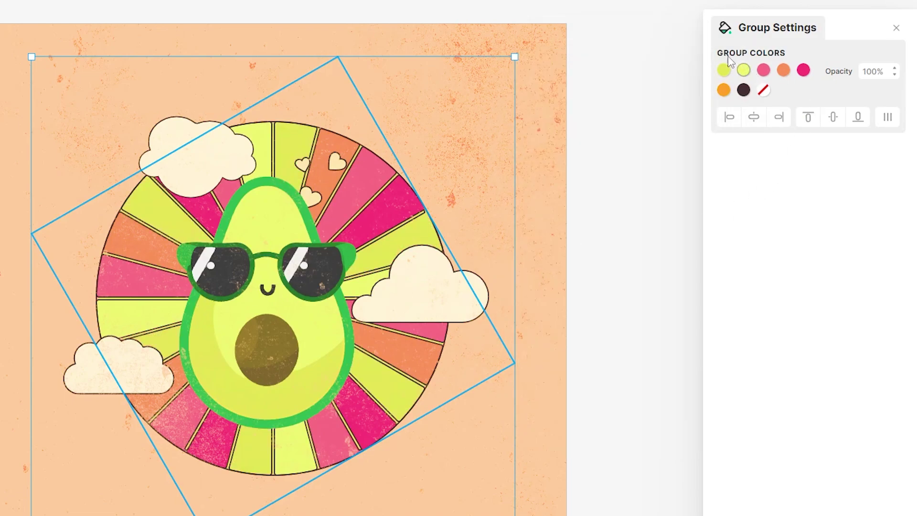
{"action": "left_click", "coordinate": [725, 71]}
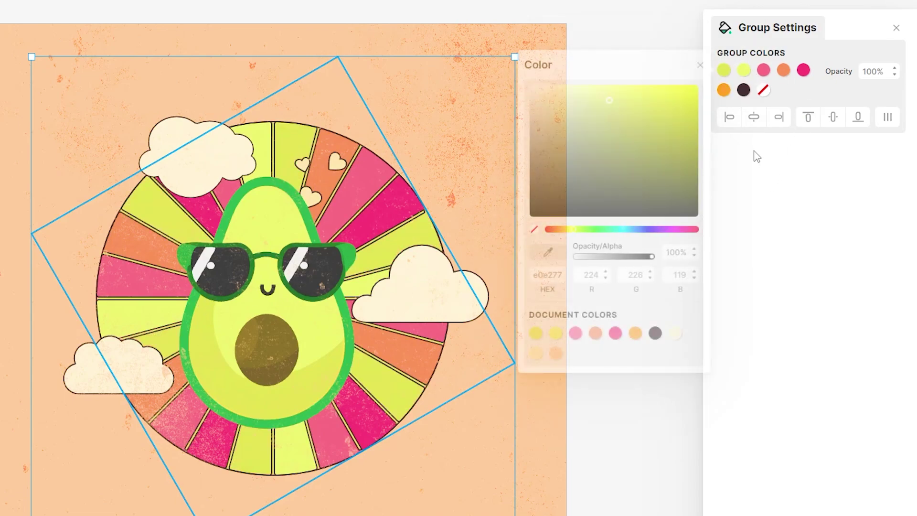
{"action": "left_click", "coordinate": [232, 222]}
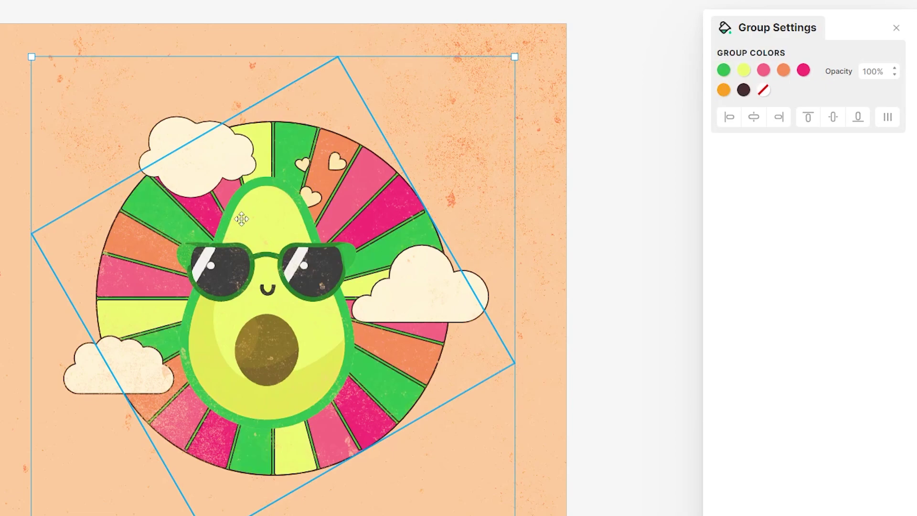
{"action": "left_click", "coordinate": [724, 71]}
{"action": "left_click_drag", "start_coordinate": [629, 125], "coordinate": [569, 104]}
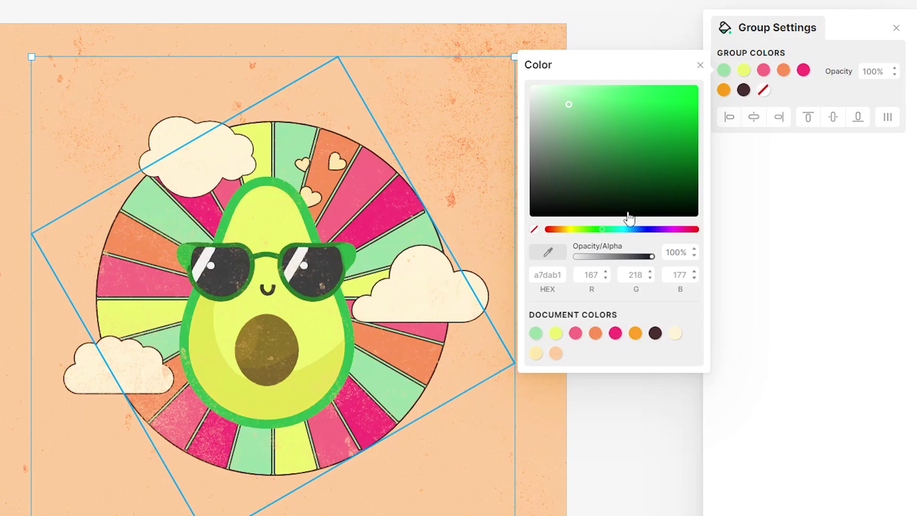
{"action": "left_click", "coordinate": [253, 332]}
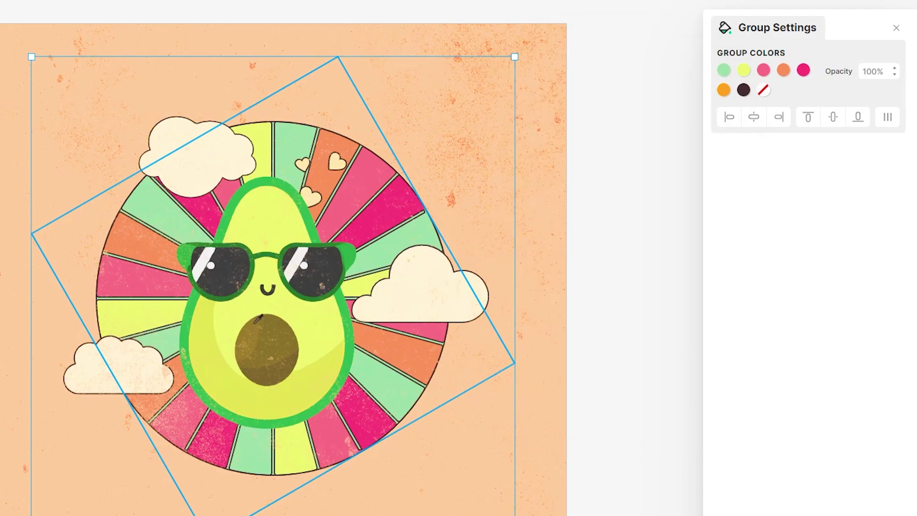
{"action": "left_click", "coordinate": [644, 373]}
{"action": "key", "text": "ctrl+z"}
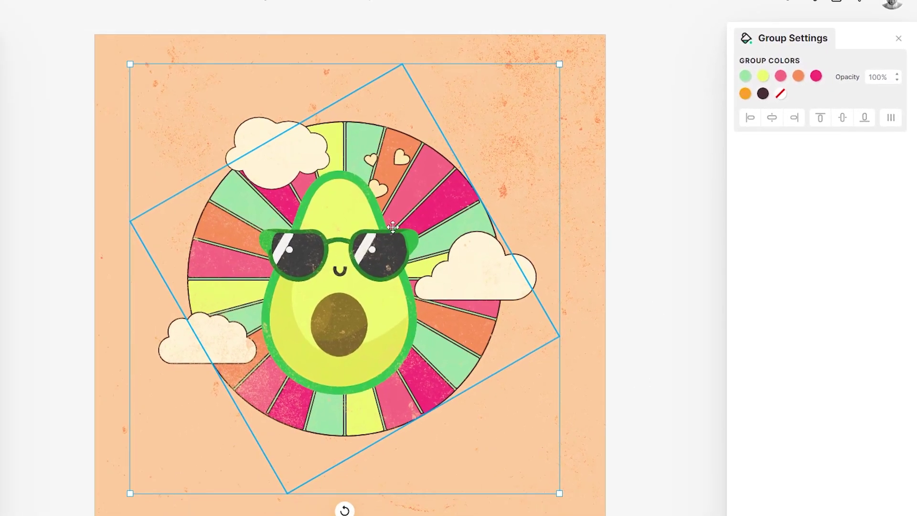
Swap the mint and yellow-green colors between the sunburst's rays
{"action": "left_click", "coordinate": [263, 277]}
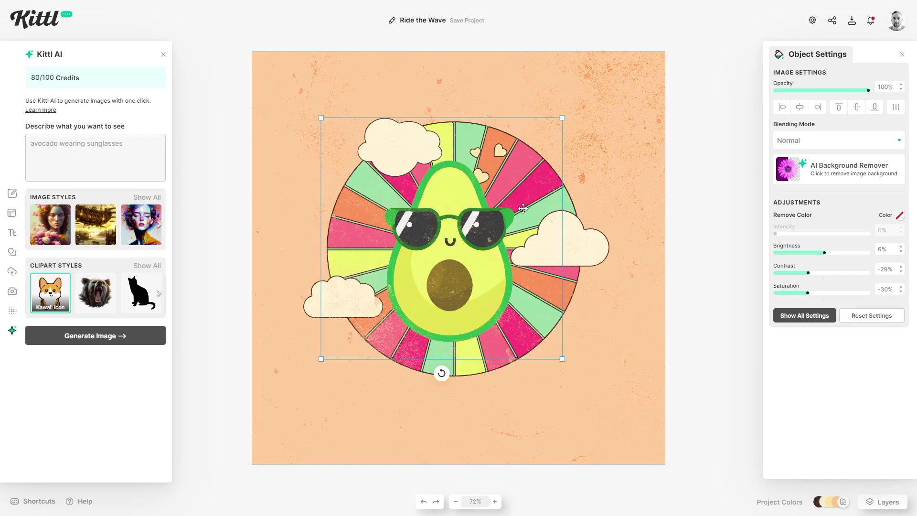
{"action": "key", "text": "ctrl+z"}
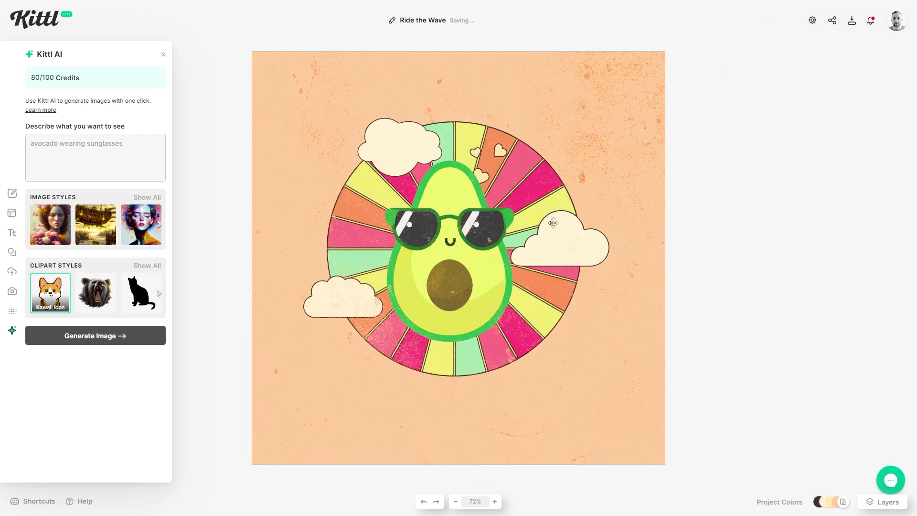
Move the three hearts slightly away from the avocado and spread the three clouds farther outward and lower around the sunburst
{"action": "key", "text": "ctrl+z"}
{"action": "key", "text": "ctrl+z"}
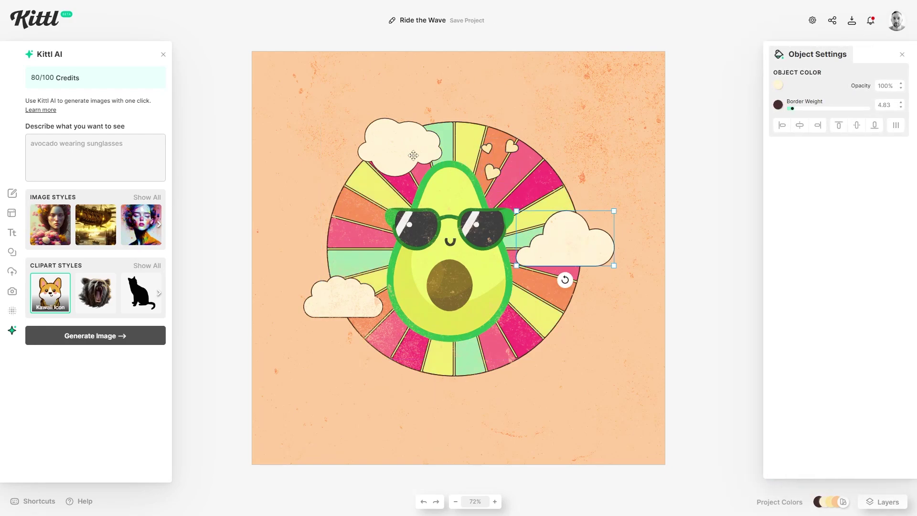
{"action": "key", "text": "ctrl+z"}
{"action": "key", "text": "ctrl+z"}
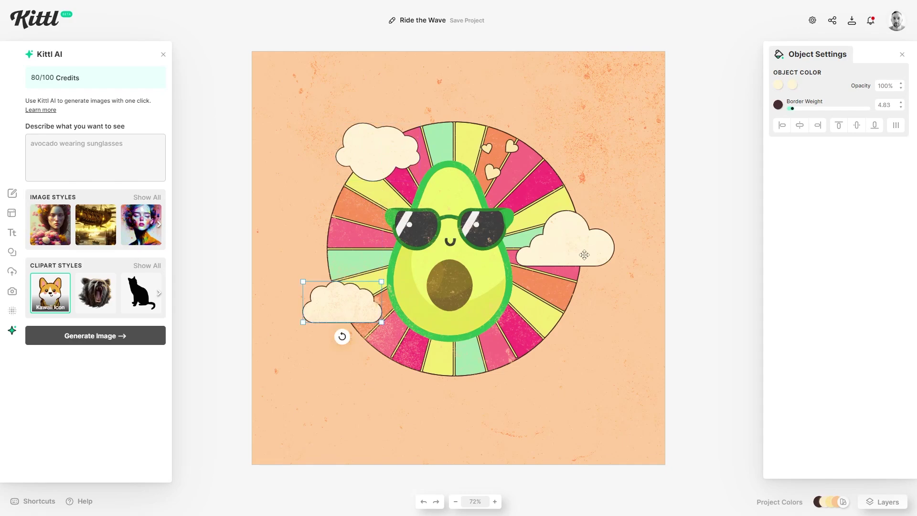
{"action": "key", "text": "ctrl+z"}
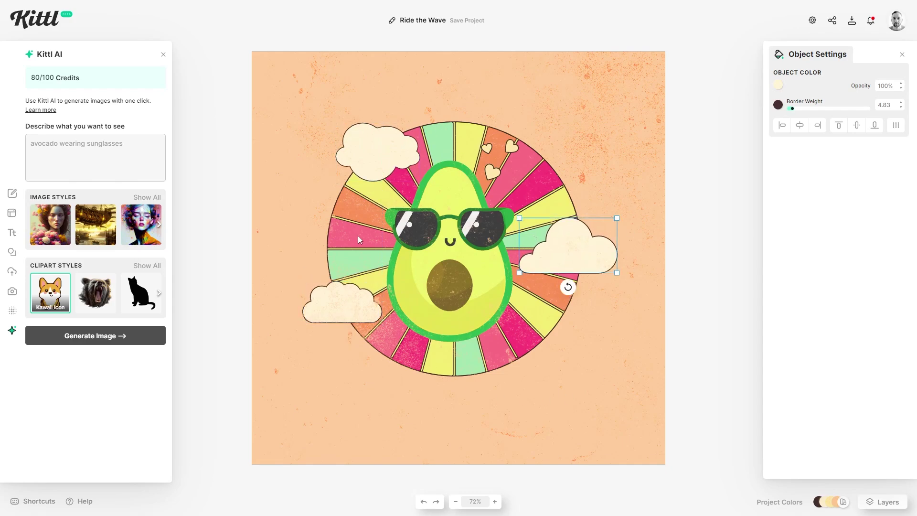
Undo the last two cloud position changes
{"action": "key", "text": "ctrl+z"}
{"action": "key", "text": "ctrl+z"}
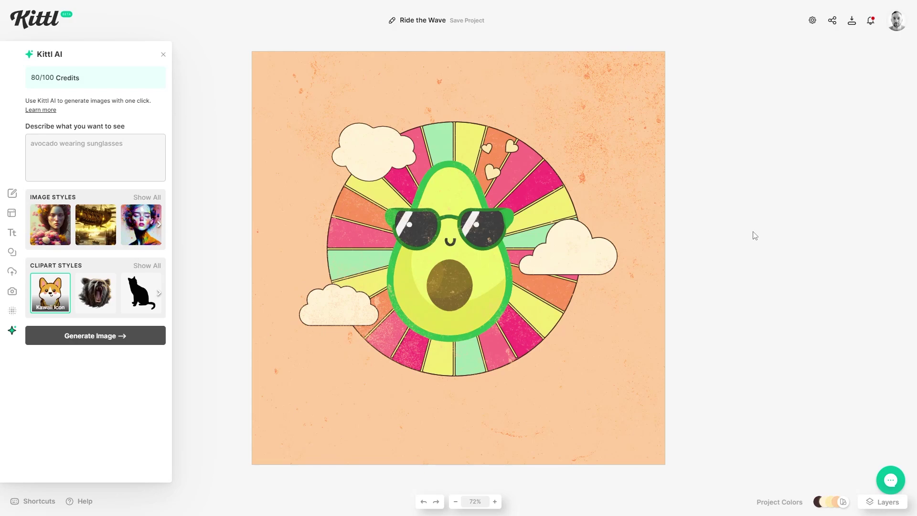
Add a headline text with the Circle transformation, enlarge its circle beyond the sunburst, and center it so the text arches over the sunburst
{"action": "key", "text": "t"}
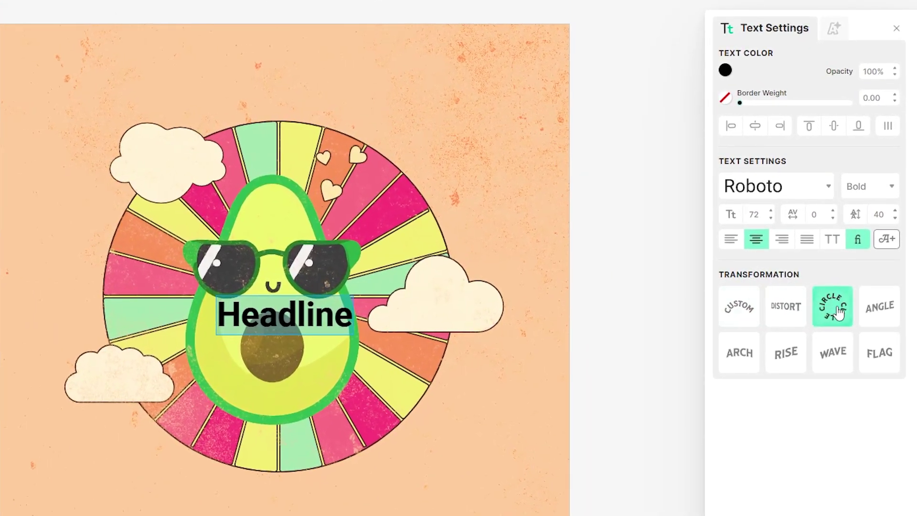
{"action": "left_click", "coordinate": [840, 313]}
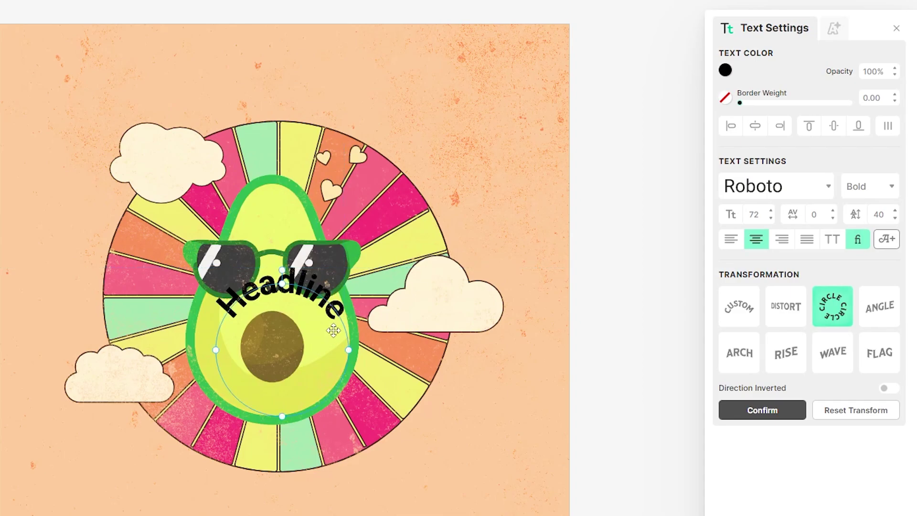
{"action": "left_click_drag", "start_coordinate": [314, 280], "coordinate": [314, 113]}
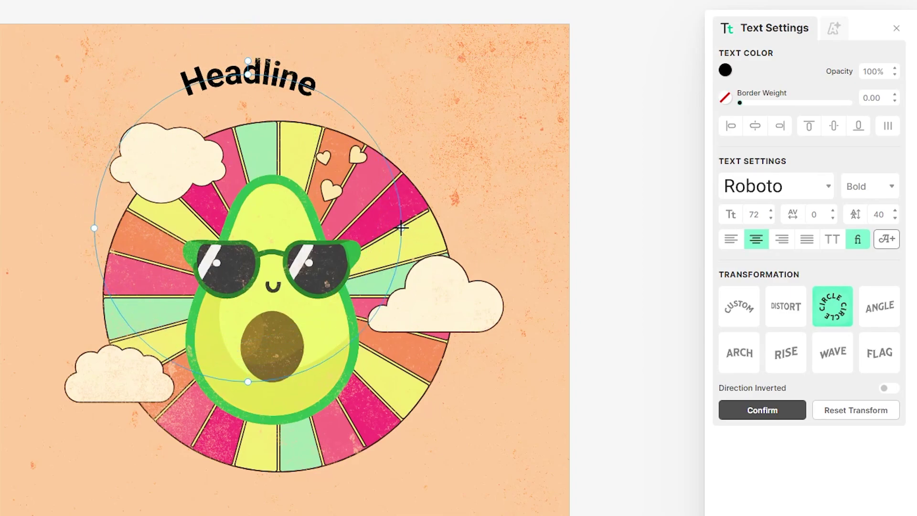
{"action": "left_click_drag", "start_coordinate": [401, 229], "coordinate": [519, 216]}
{"action": "left_click_drag", "start_coordinate": [364, 27], "coordinate": [344, 89]}
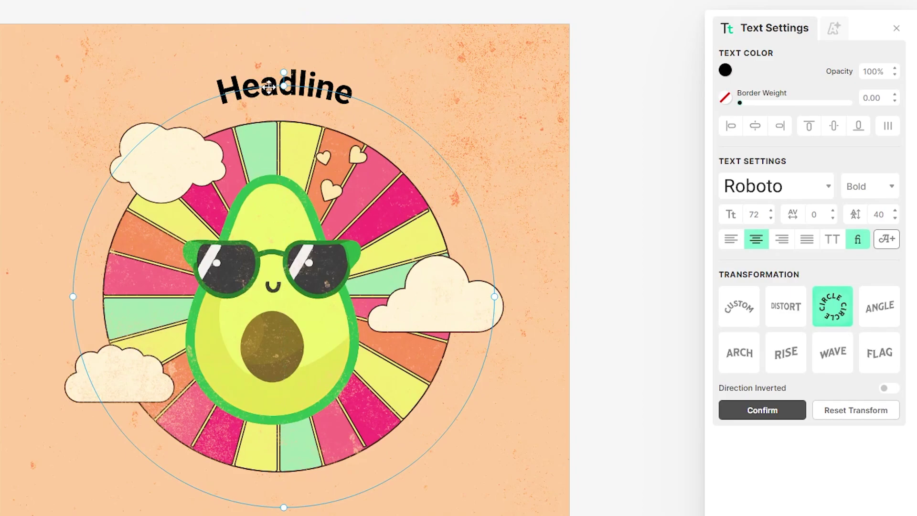
{"action": "left_click_drag", "start_coordinate": [269, 86], "coordinate": [299, 93]}
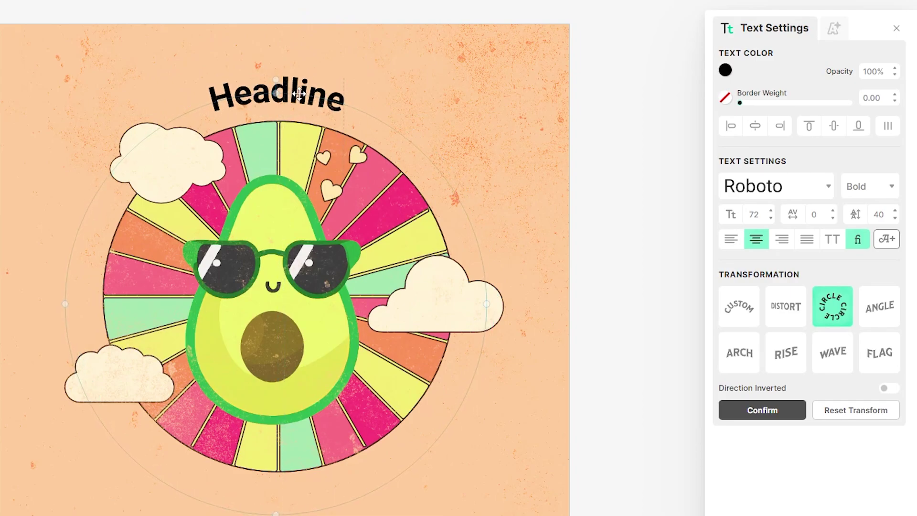
Replace the arched headline's wording with AVOCADO
{"action": "double_click", "coordinate": [280, 91]}
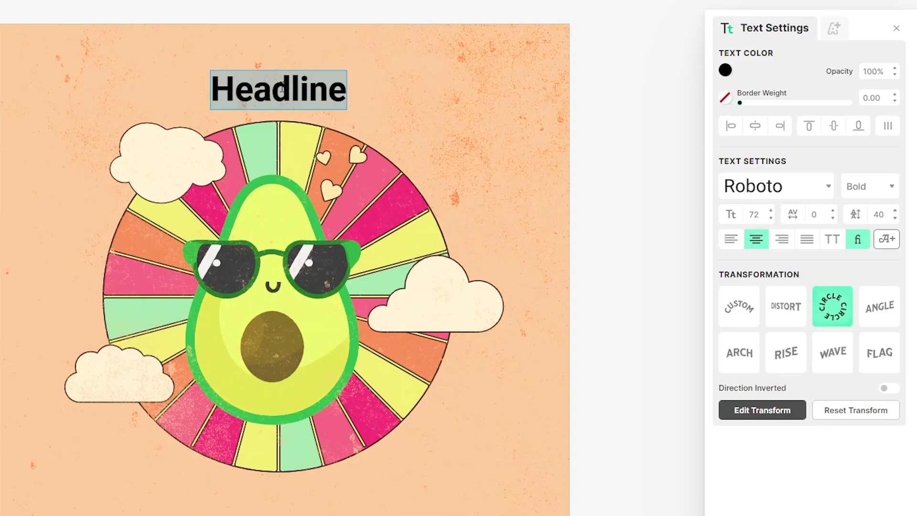
{"action": "type", "text": "AVOCADO"}
{"action": "left_click_drag", "start_coordinate": [213, 88], "coordinate": [505, 156]}
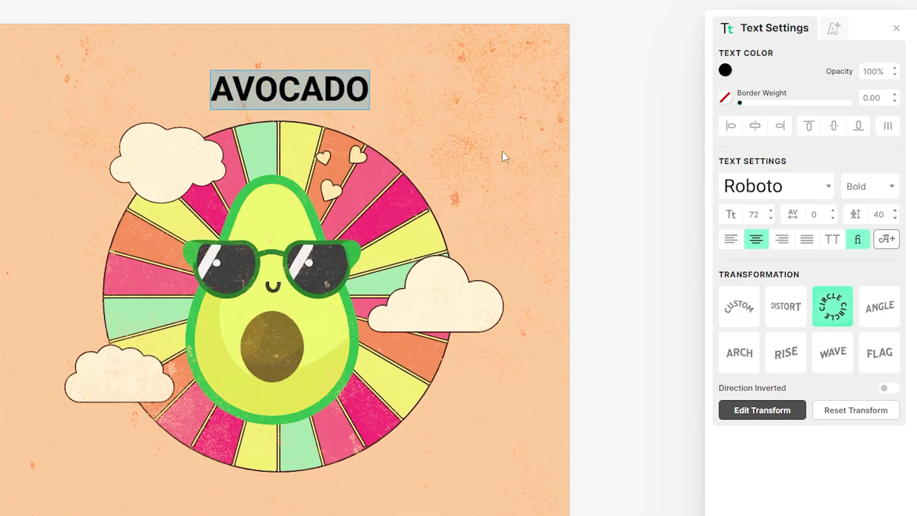
Increase the AVOCADO text's font size to 172
{"action": "left_click", "coordinate": [771, 210]}
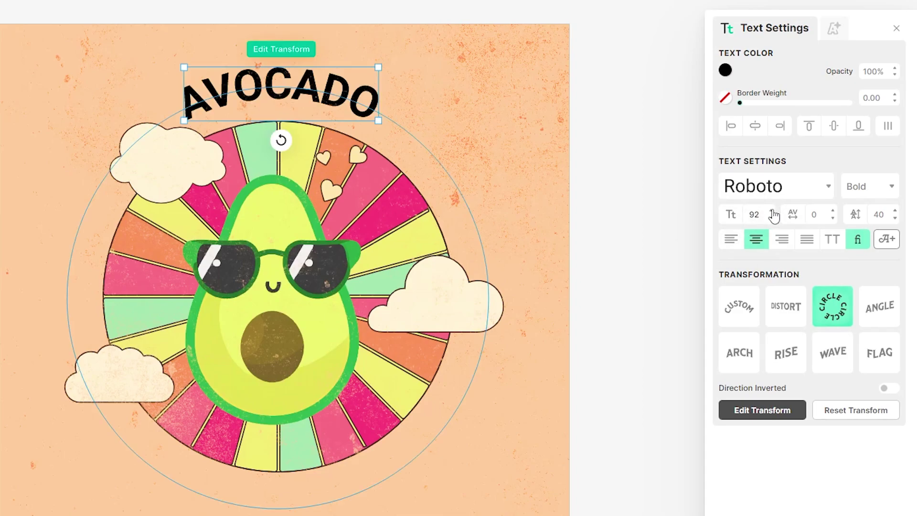
{"action": "left_click", "coordinate": [771, 211]}
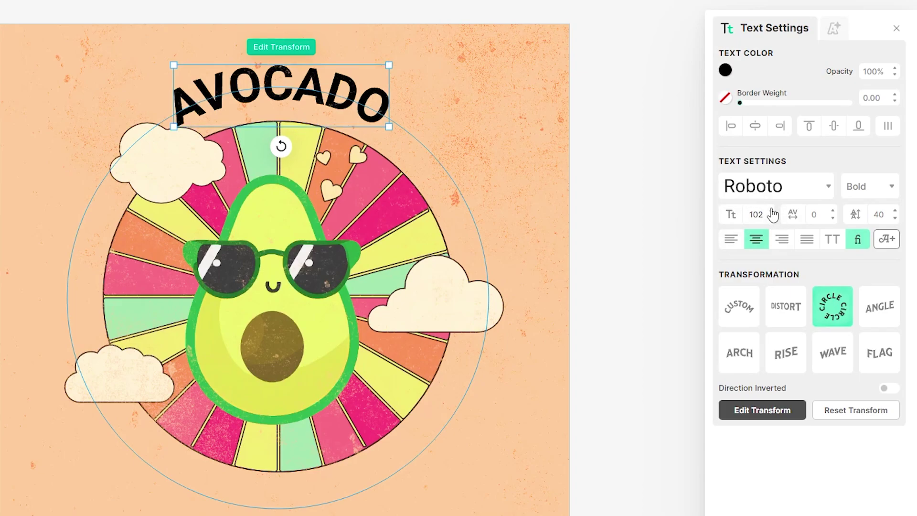
{"action": "left_click", "coordinate": [772, 211]}
{"action": "left_click", "coordinate": [772, 211]}
{"action": "left_click", "coordinate": [772, 211]}
{"action": "left_click", "coordinate": [772, 211]}
{"action": "left_click", "coordinate": [771, 210]}
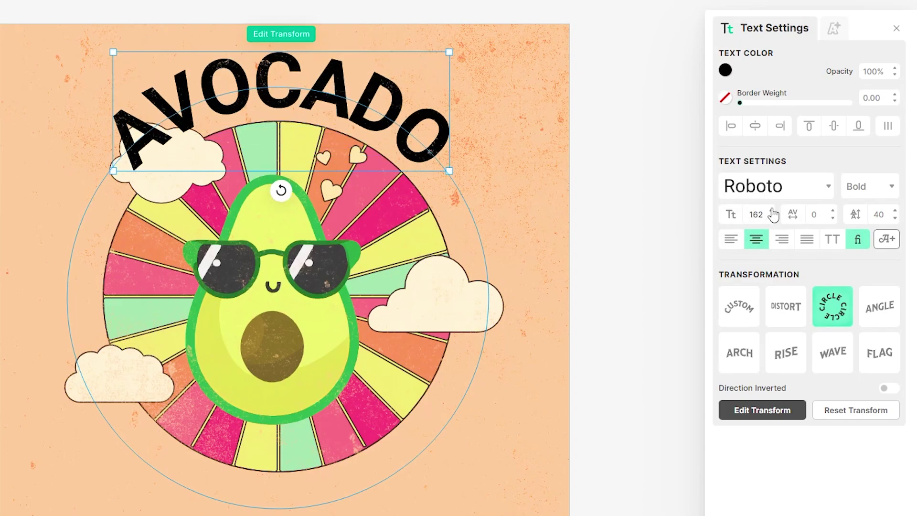
{"action": "left_click", "coordinate": [772, 211]}
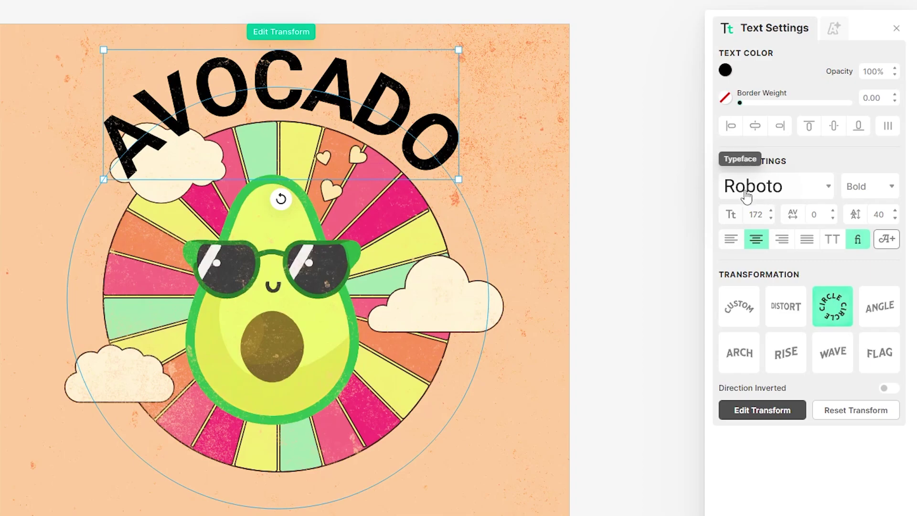
Change the AVOCADO text's typeface to Sundaze and scale the text up to size 180 above the sunburst
{"action": "left_click", "coordinate": [770, 214]}
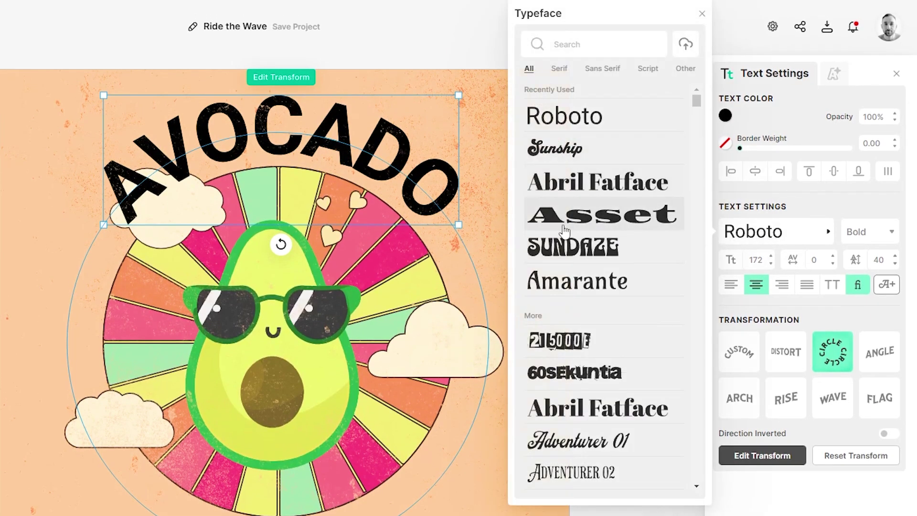
{"action": "left_click", "coordinate": [572, 260]}
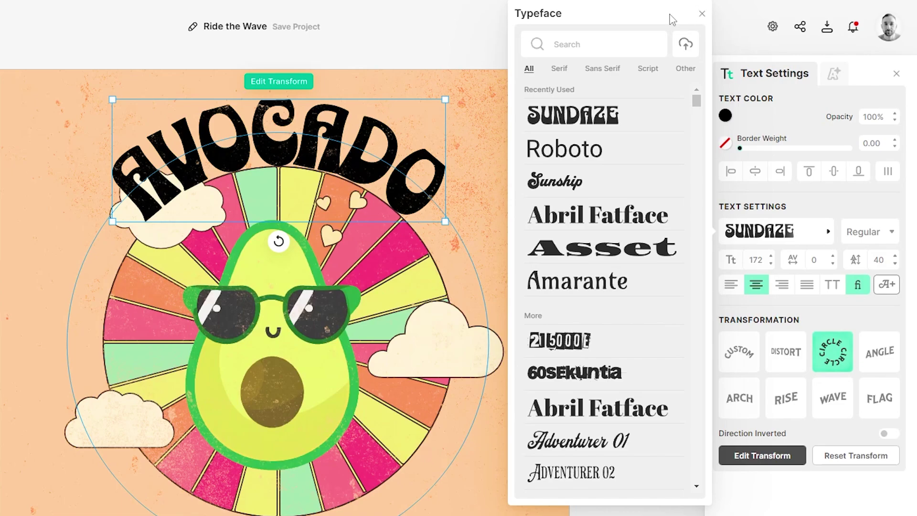
{"action": "left_click_drag", "start_coordinate": [446, 222], "coordinate": [352, 190]}
Lower the upper-left cloud slightly and reorder the AVOCADO layer beneath the three Cloud layers, just above the Background group
{"action": "left_click_drag", "start_coordinate": [184, 205], "coordinate": [188, 205]}
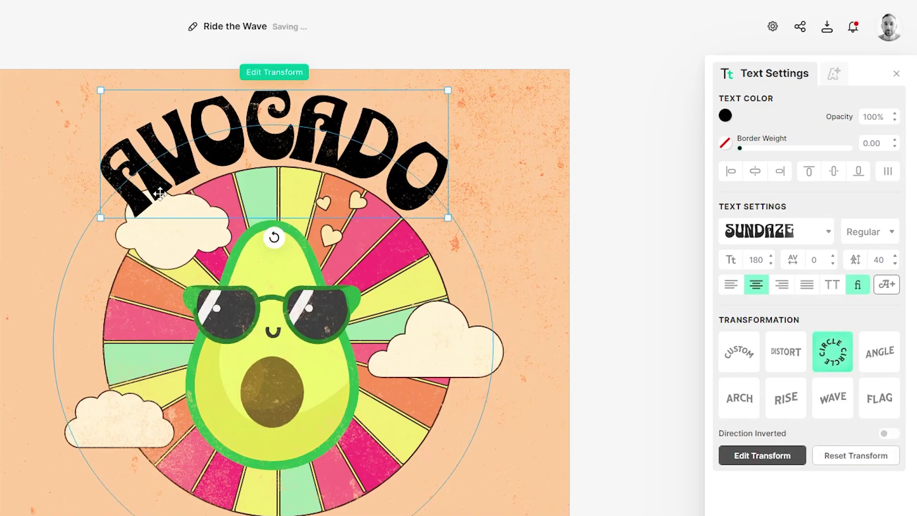
{"action": "left_click", "coordinate": [194, 228]}
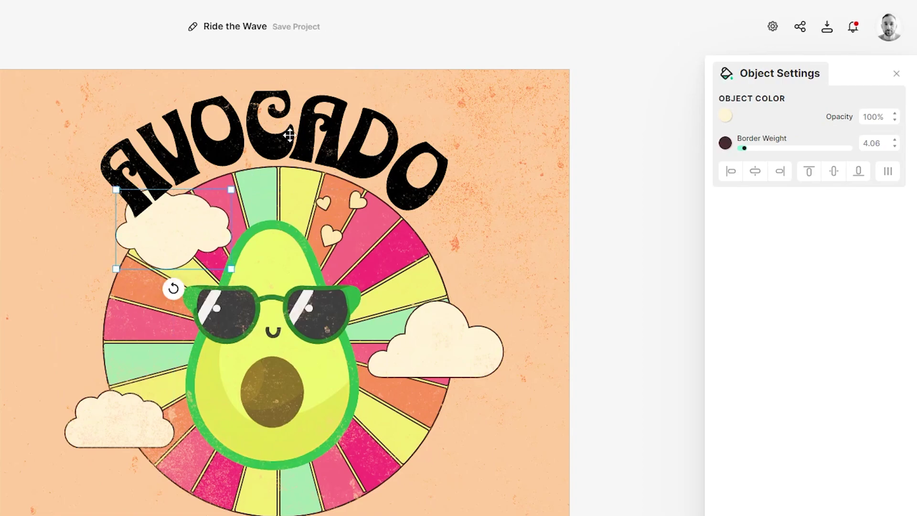
{"action": "left_click", "coordinate": [412, 157]}
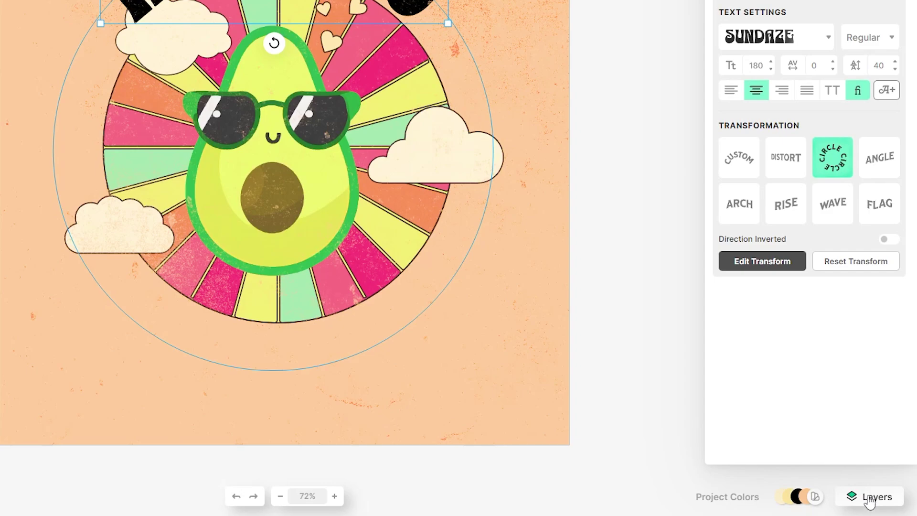
{"action": "left_click", "coordinate": [870, 499]}
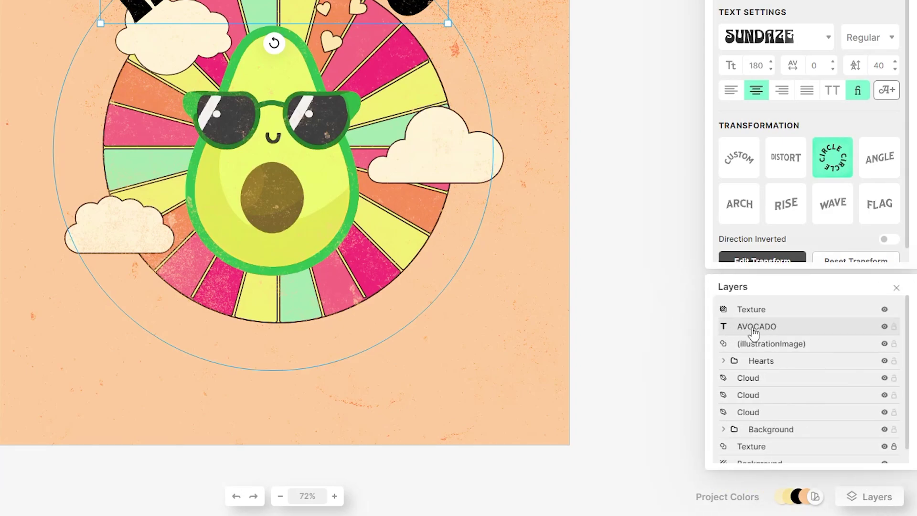
{"action": "left_click_drag", "start_coordinate": [777, 333], "coordinate": [779, 424]}
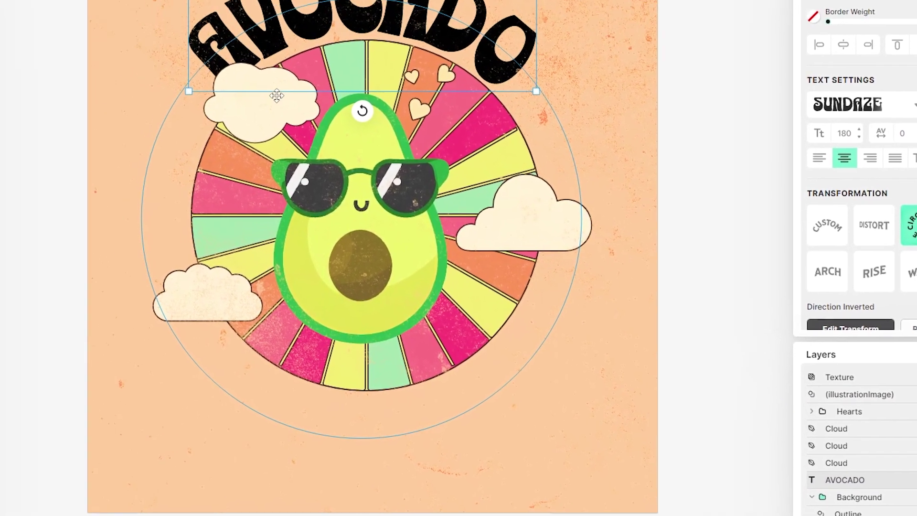
Move the upper-left cloud to the sunburst's upper right and the hearts group to its upper left
{"action": "left_click", "coordinate": [213, 43]}
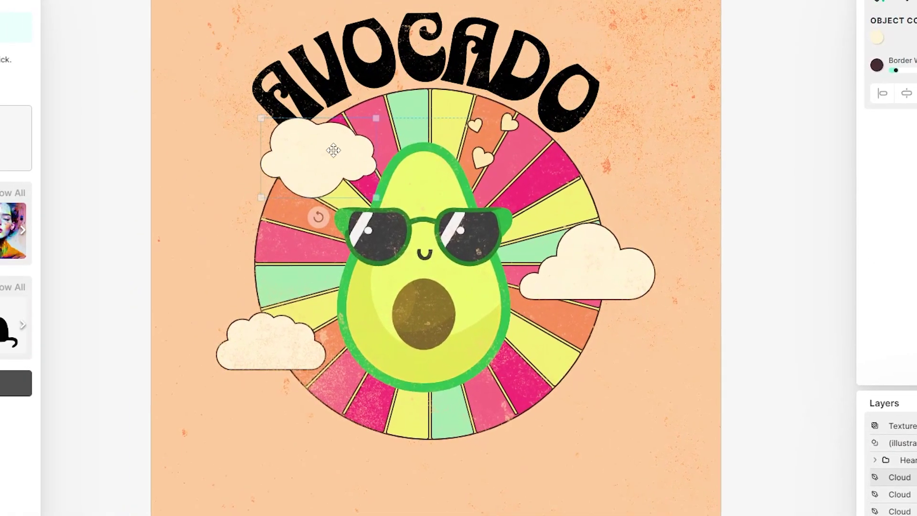
{"action": "left_click_drag", "start_coordinate": [354, 166], "coordinate": [576, 157]}
{"action": "left_click_drag", "start_coordinate": [530, 139], "coordinate": [325, 180]}
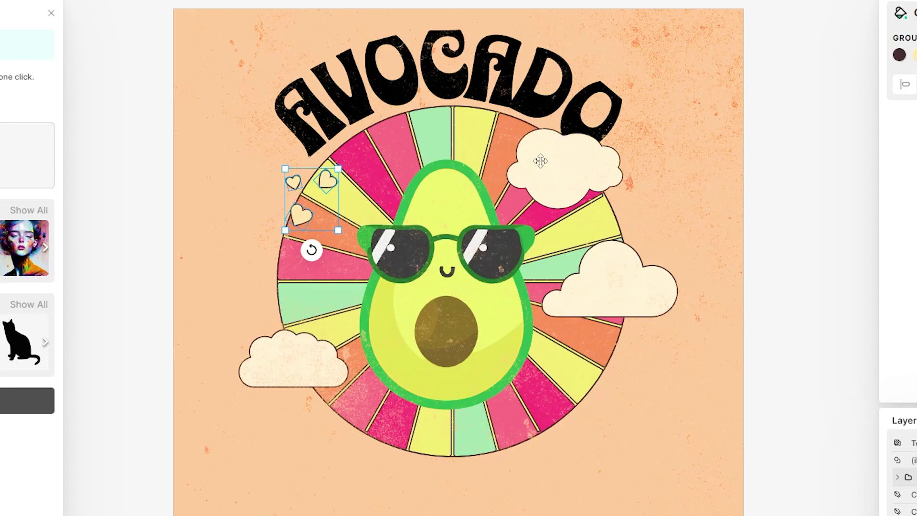
Rearrange the clouds around the sunburst: small flat-bottomed cloud at the upper right, large one at the lower left, fluffy rounded one at the lower right
{"action": "left_click_drag", "start_coordinate": [540, 161], "coordinate": [528, 155]}
{"action": "left_click_drag", "start_coordinate": [611, 308], "coordinate": [600, 367]}
{"action": "left_click_drag", "start_coordinate": [572, 159], "coordinate": [577, 166]}
{"action": "left_click_drag", "start_coordinate": [599, 334], "coordinate": [603, 325]}
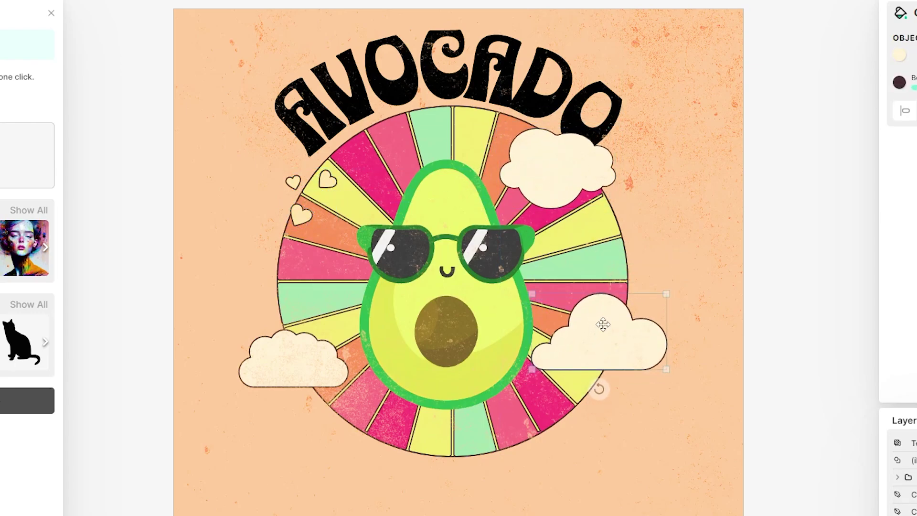
{"action": "left_click_drag", "start_coordinate": [581, 185], "coordinate": [584, 184]}
{"action": "left_click_drag", "start_coordinate": [306, 359], "coordinate": [304, 341]}
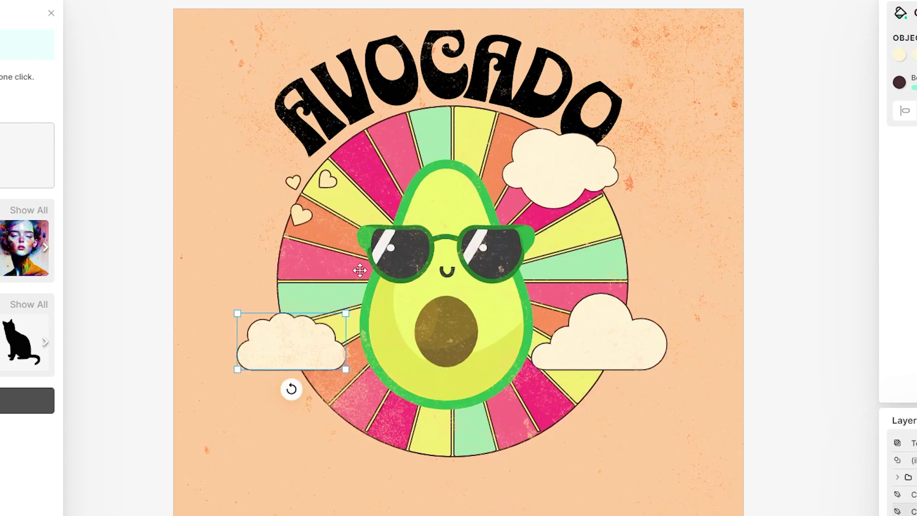
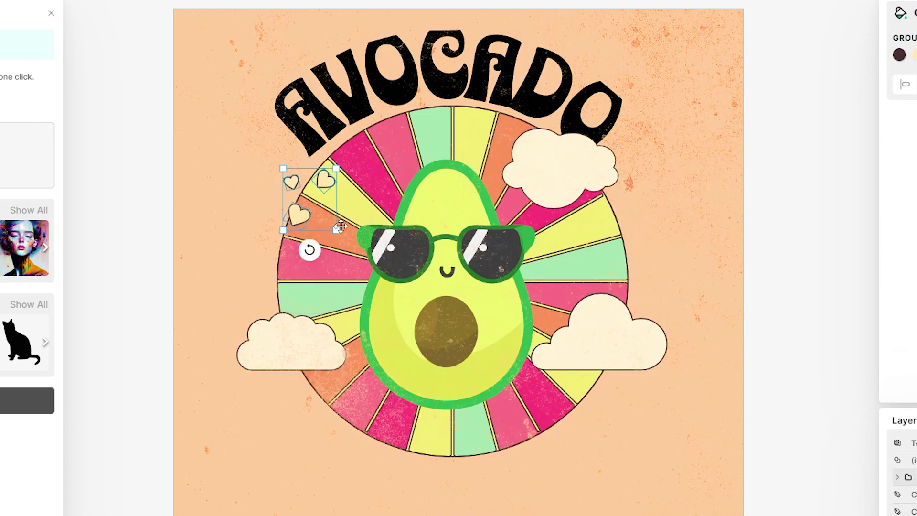
{"action": "left_click", "coordinate": [554, 165]}
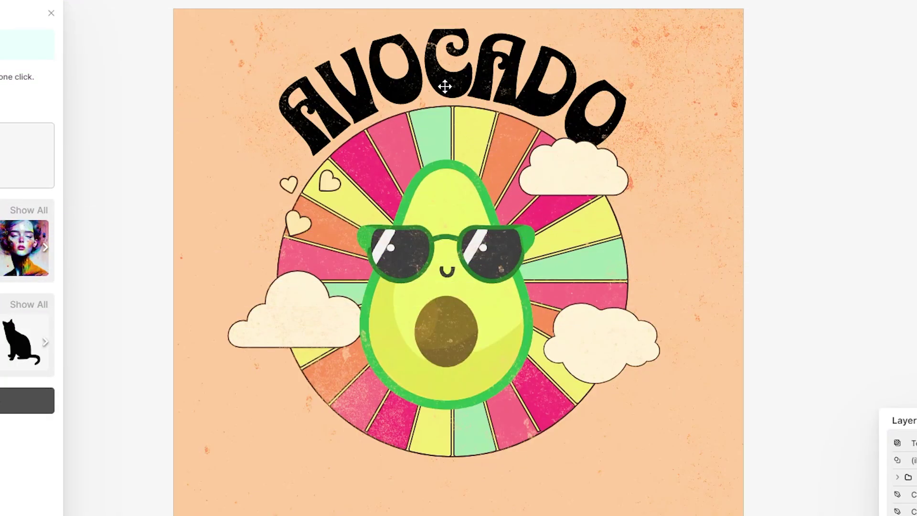
Change the artboard's peach background color to white ffffff through the project colors
{"action": "left_click", "coordinate": [445, 86]}
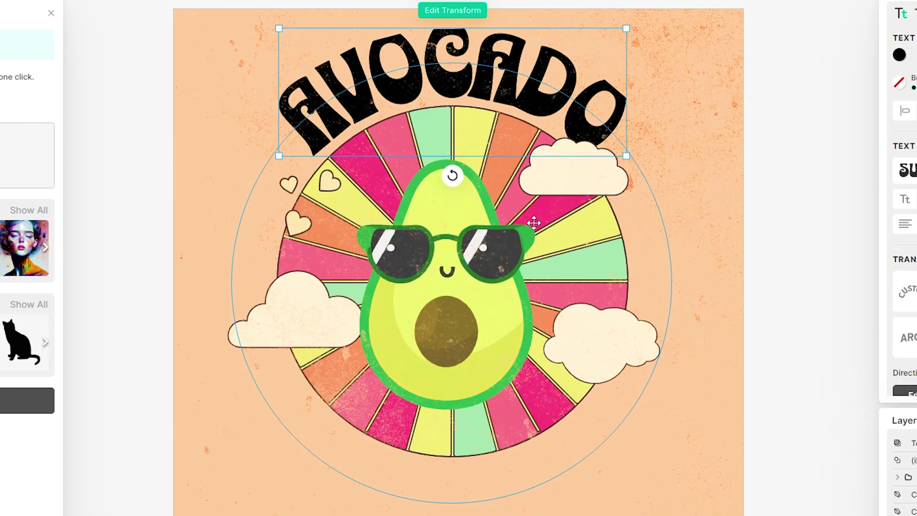
{"action": "left_click", "coordinate": [755, 117]}
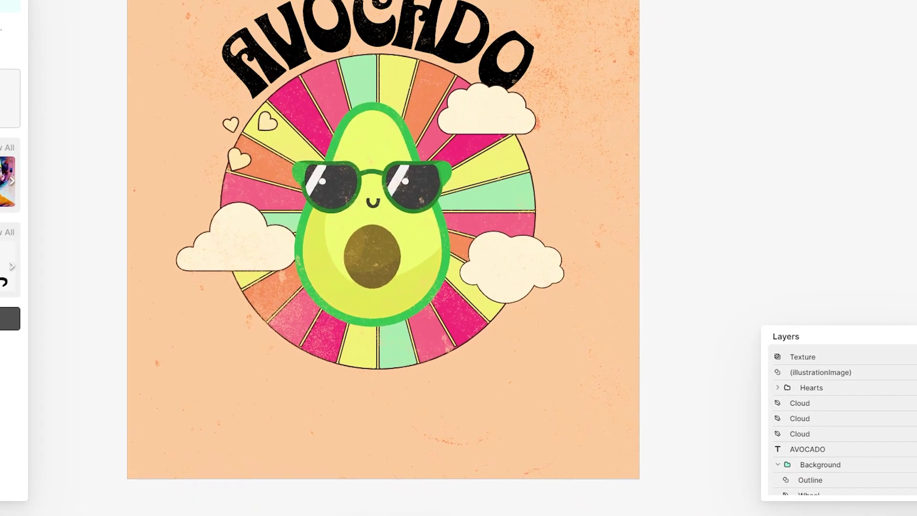
{"action": "left_click", "coordinate": [807, 503]}
{"action": "left_click_drag", "start_coordinate": [787, 321], "coordinate": [687, 282]}
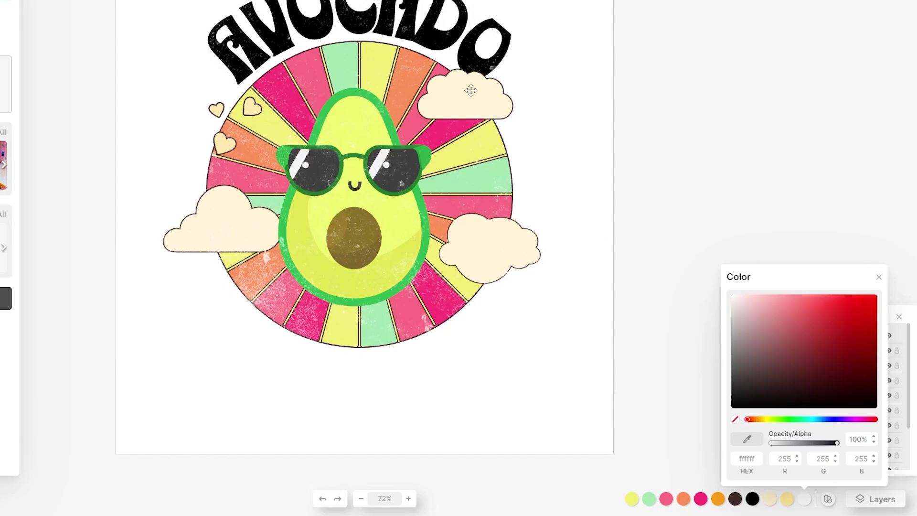
Apply the Fading Color Cut decoration to the AVOCADO text and color it with the orange sampled from a sunburst ray
{"action": "left_click", "coordinate": [358, 16]}
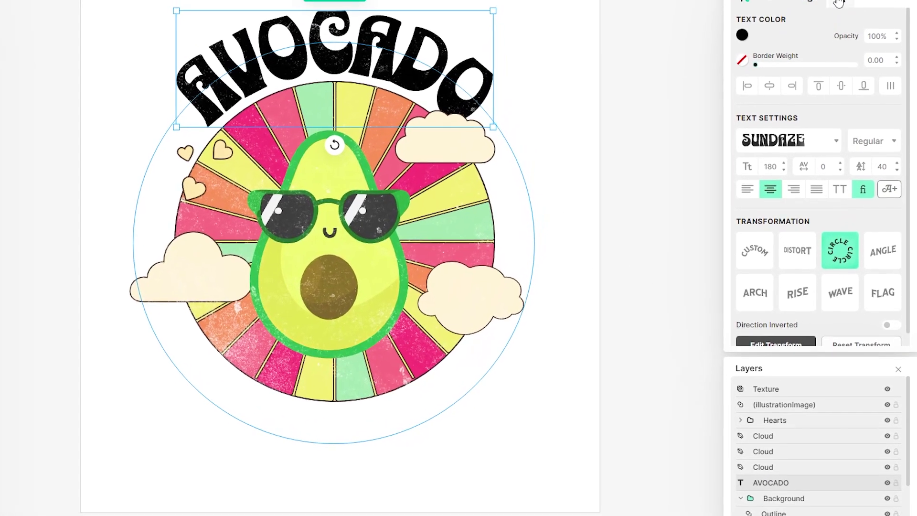
{"action": "left_click", "coordinate": [838, 19]}
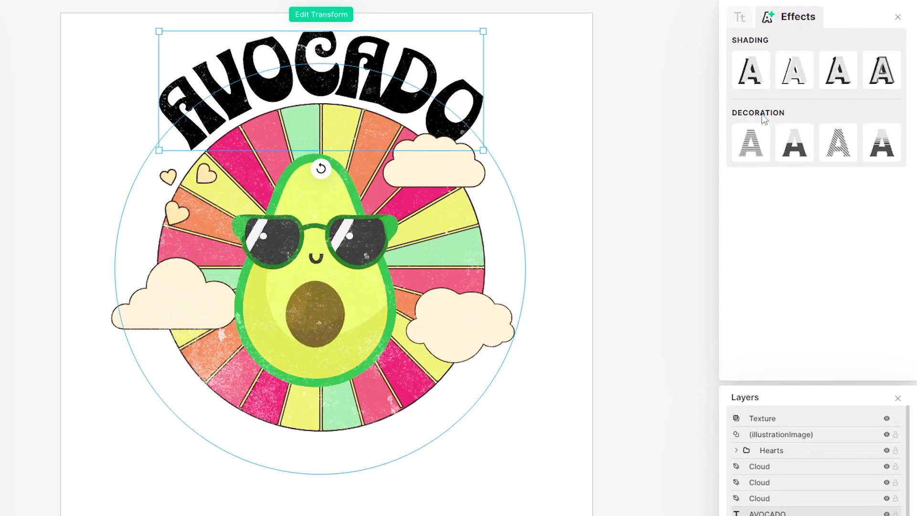
{"action": "left_click", "coordinate": [885, 156]}
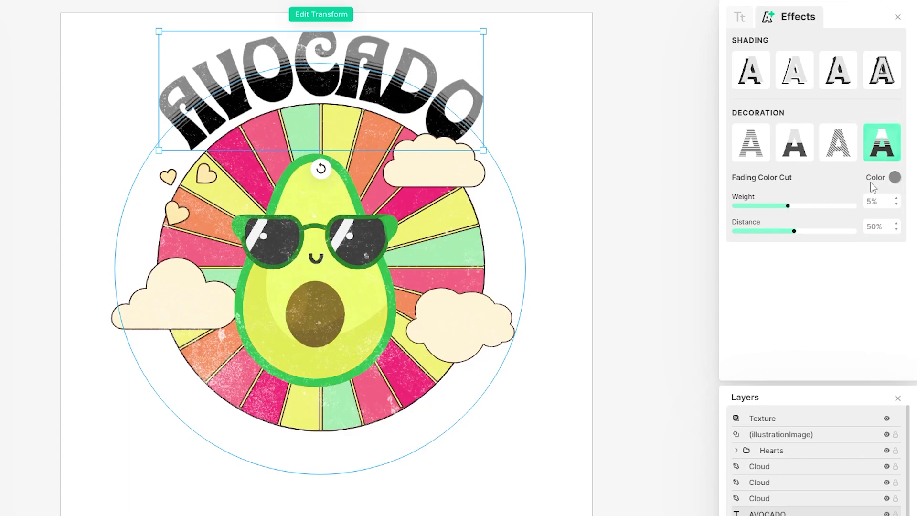
{"action": "left_click", "coordinate": [895, 177]}
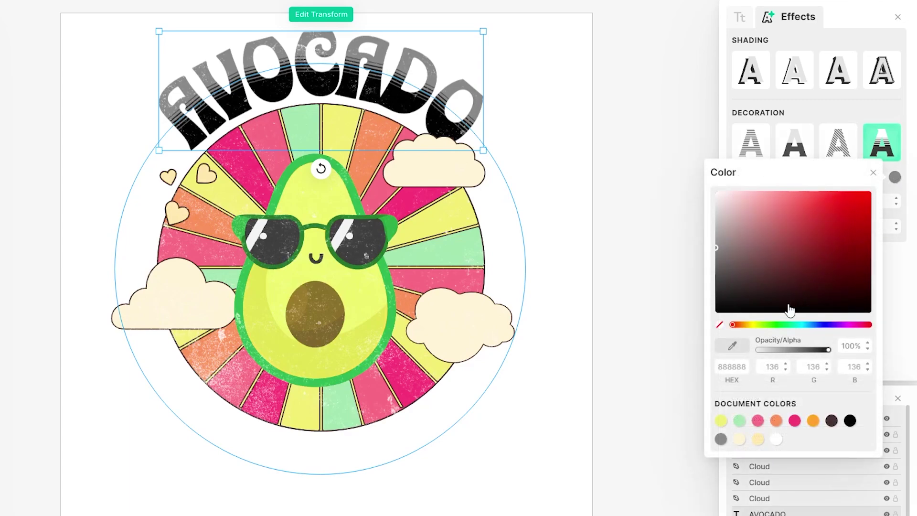
{"action": "left_click", "coordinate": [733, 346]}
{"action": "left_click", "coordinate": [378, 155]}
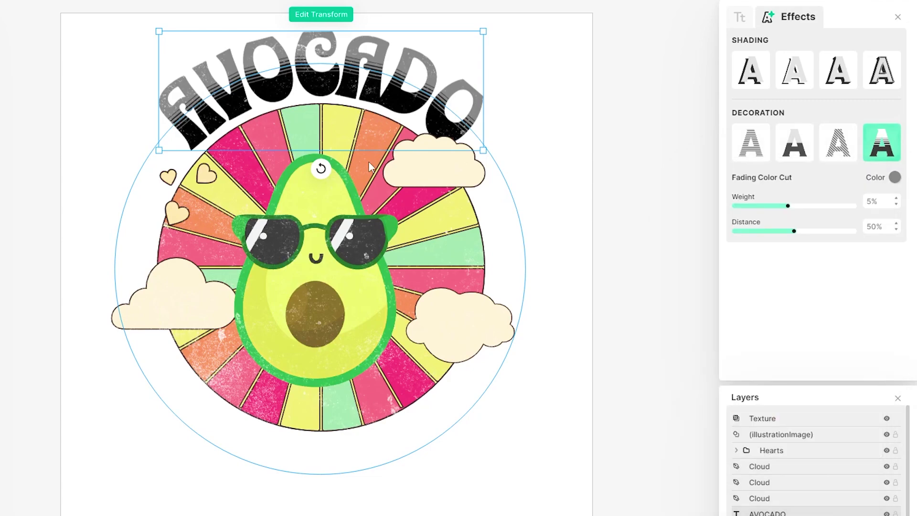
Recolor the AVOCADO text's base fill with the magenta sampled from one of the sunburst rays
{"action": "left_click", "coordinate": [740, 18]}
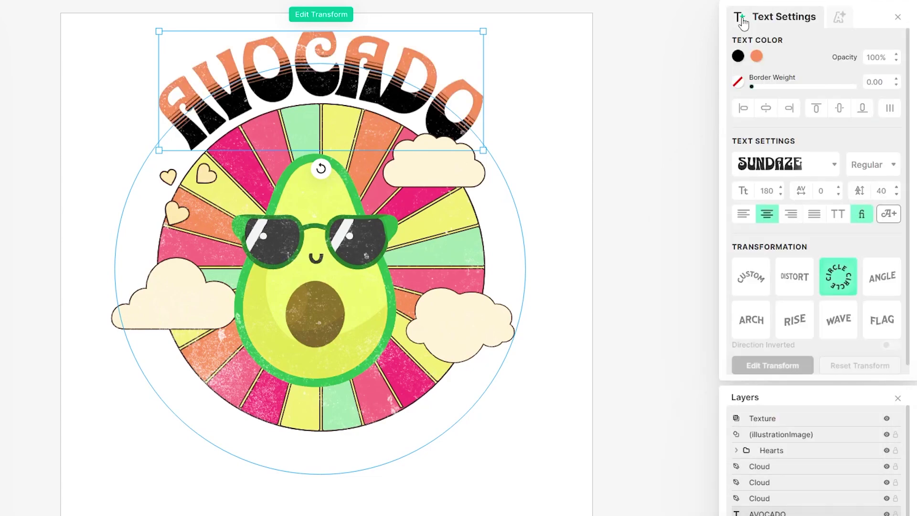
{"action": "left_click", "coordinate": [740, 58]}
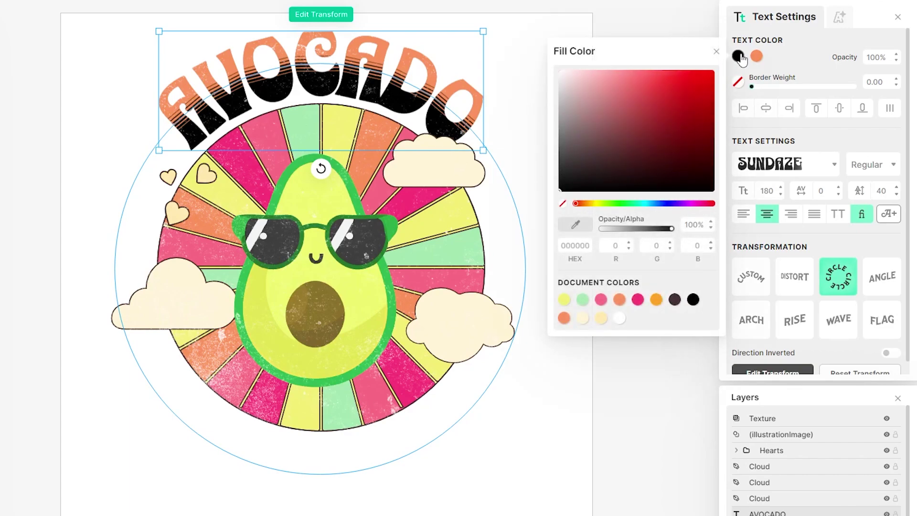
{"action": "left_click", "coordinate": [584, 226]}
{"action": "left_click", "coordinate": [248, 164]}
{"action": "left_click", "coordinate": [570, 41]}
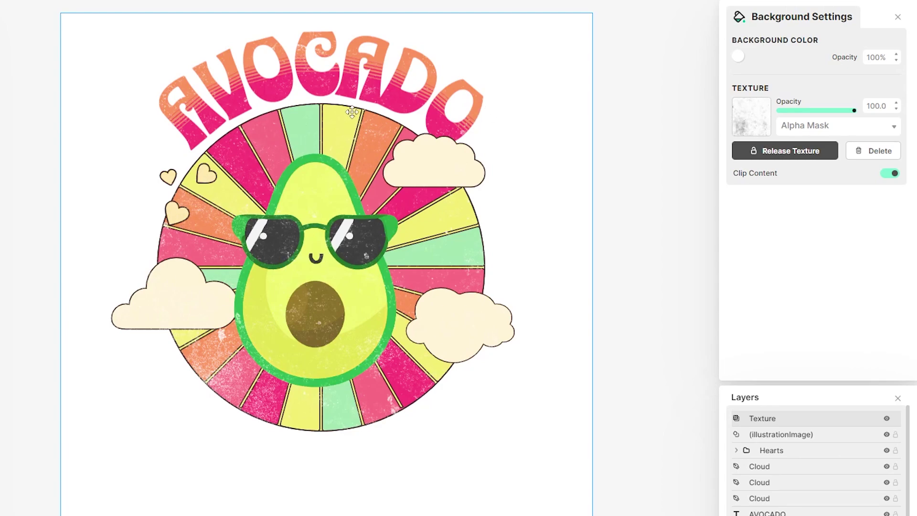
Duplicate the AVOCADO text and invert the copy's circle direction so it curves beneath the sunburst
{"action": "left_click", "coordinate": [365, 78]}
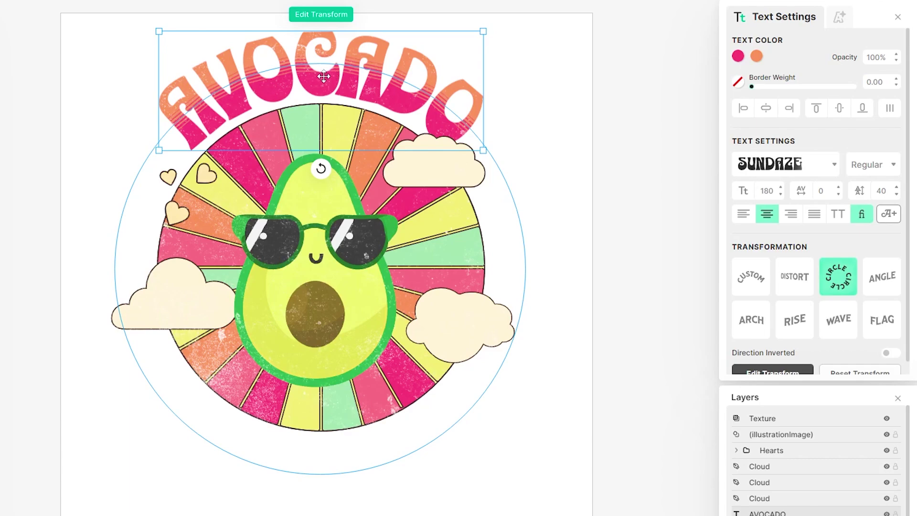
{"action": "key", "text": "ctrl+c"}
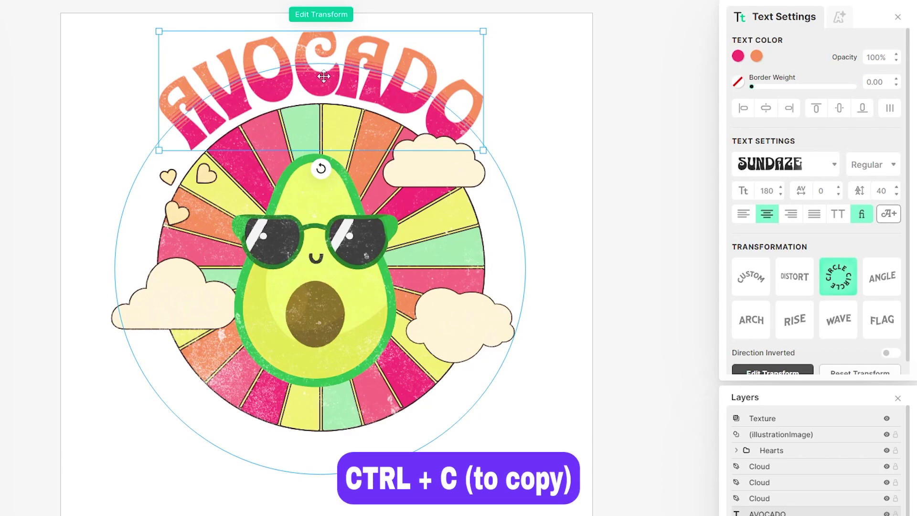
{"action": "key", "text": "ctrl+v"}
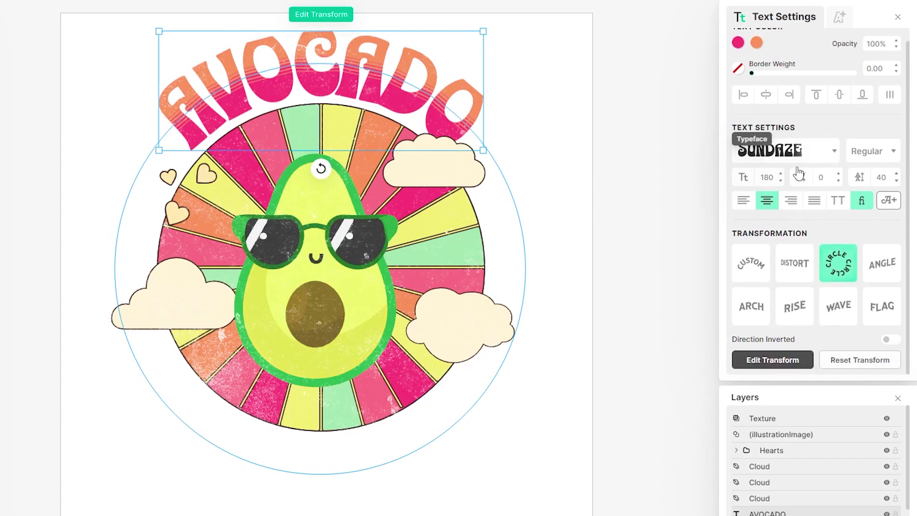
{"action": "scroll", "coordinate": [760, 158], "scroll_direction": "down", "scroll_amount": 1}
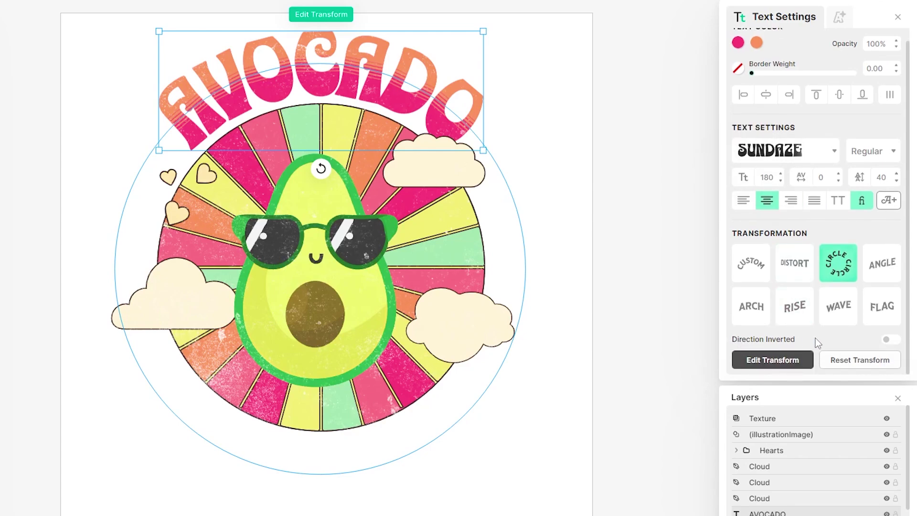
{"action": "left_click", "coordinate": [887, 340]}
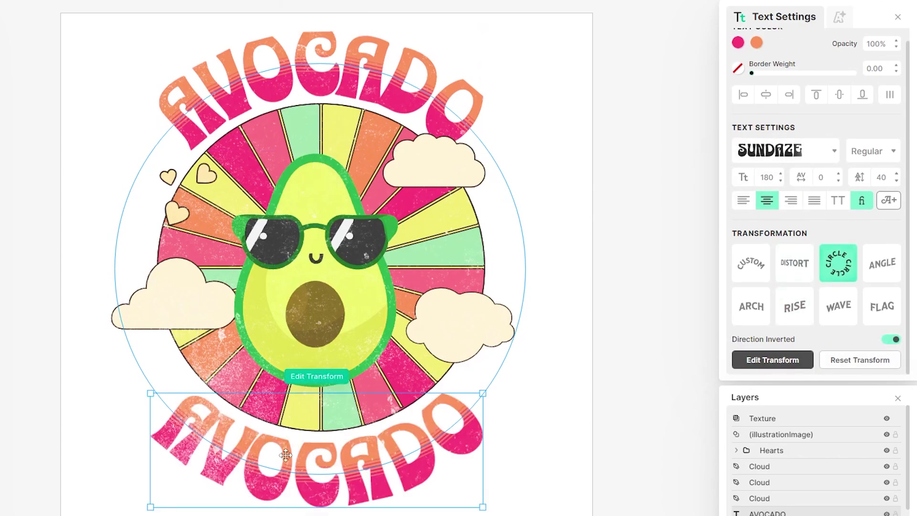
Replace the wording of the lower curved text with QUEEN
{"action": "double_click", "coordinate": [318, 480]}
{"action": "key", "text": "ctrl+a"}
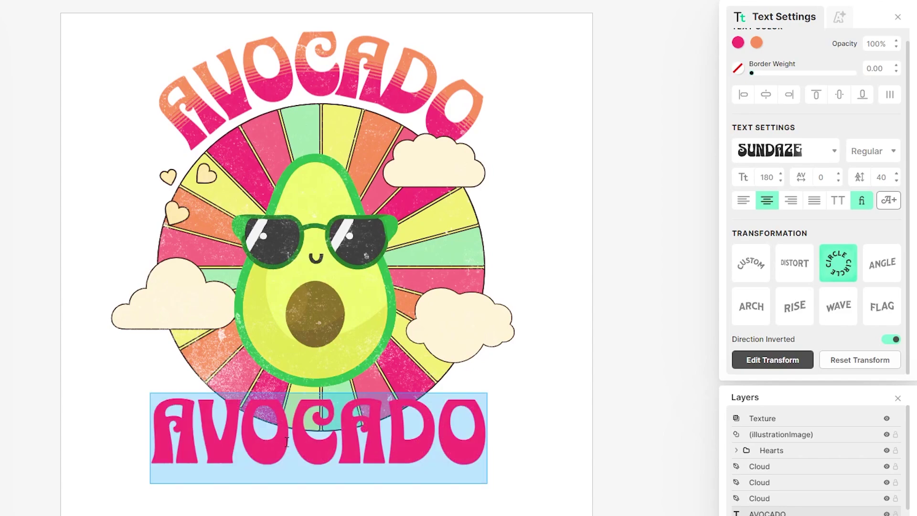
{"action": "type", "text": "QUEEN"}
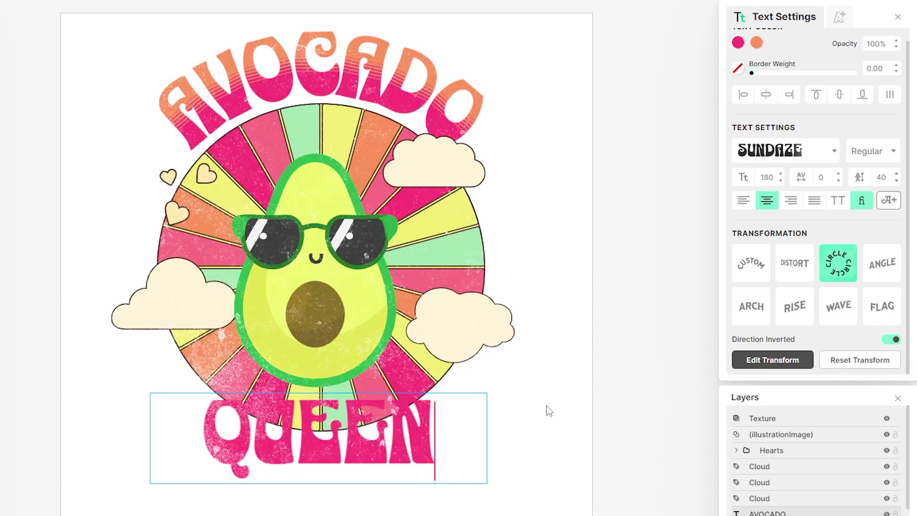
{"action": "key", "text": "Escape"}
{"action": "left_click", "coordinate": [583, 446]}
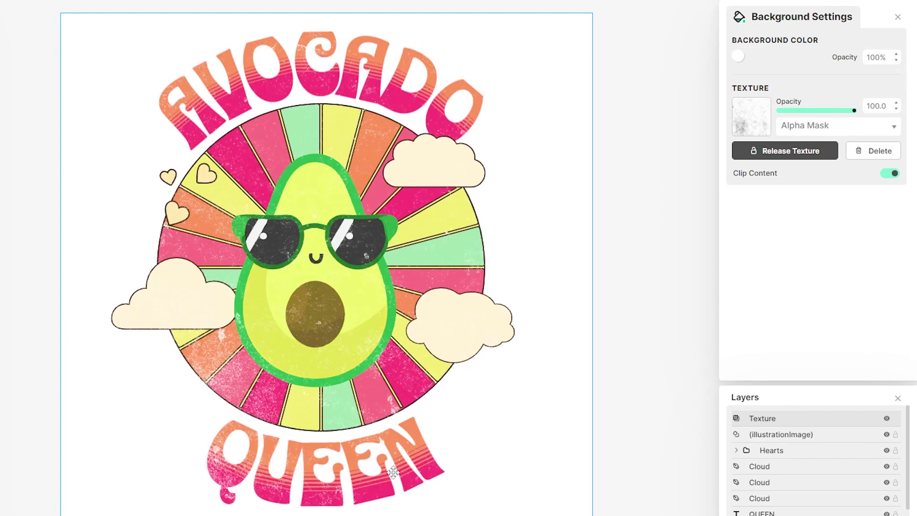
Widen the letter spacing of the AVOCADO headline to 100
{"action": "left_click", "coordinate": [317, 67]}
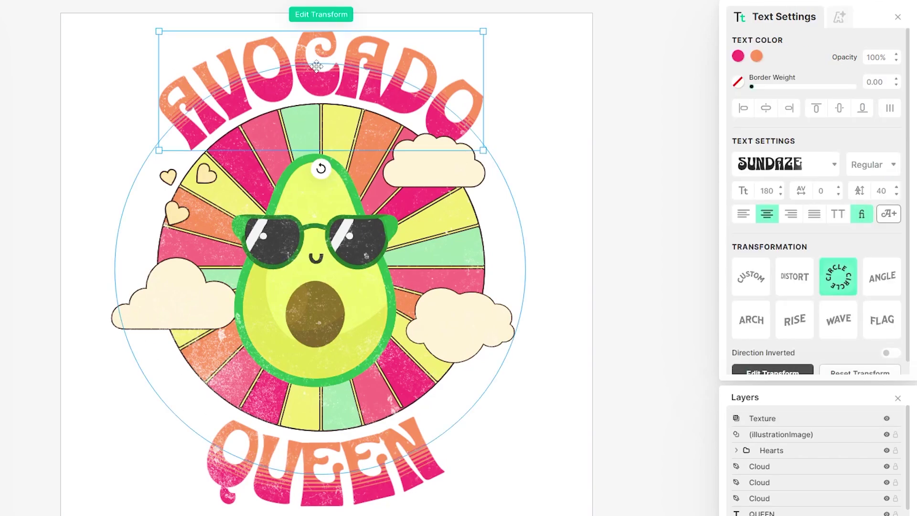
{"action": "left_click", "coordinate": [840, 189]}
{"action": "left_click", "coordinate": [840, 188]}
{"action": "left_click", "coordinate": [840, 189]}
{"action": "left_click", "coordinate": [840, 189]}
{"action": "left_click", "coordinate": [840, 189]}
{"action": "left_click", "coordinate": [840, 189]}
{"action": "left_click", "coordinate": [840, 189]}
{"action": "left_click", "coordinate": [840, 189]}
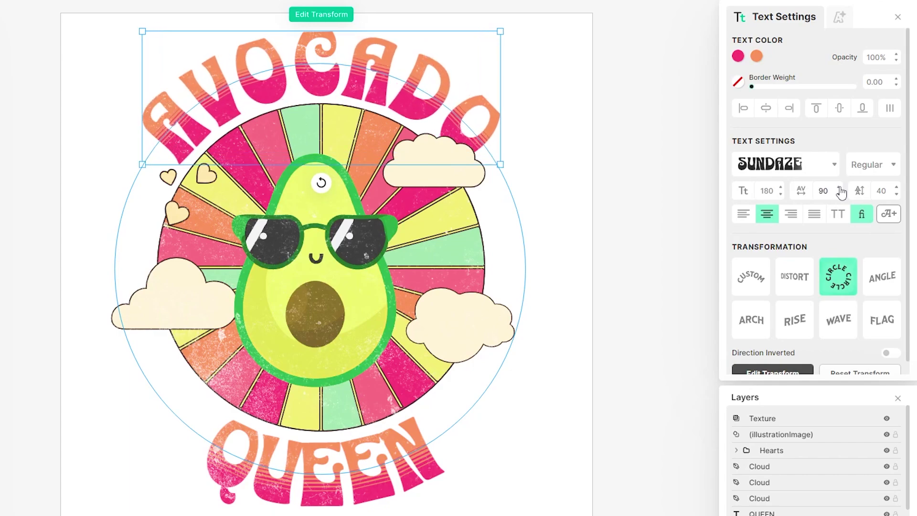
{"action": "left_click", "coordinate": [840, 188]}
{"action": "double_click", "coordinate": [824, 194]}
Set the letter spacing of the QUEEN text to 100 to match the headline
{"action": "left_click", "coordinate": [388, 464]}
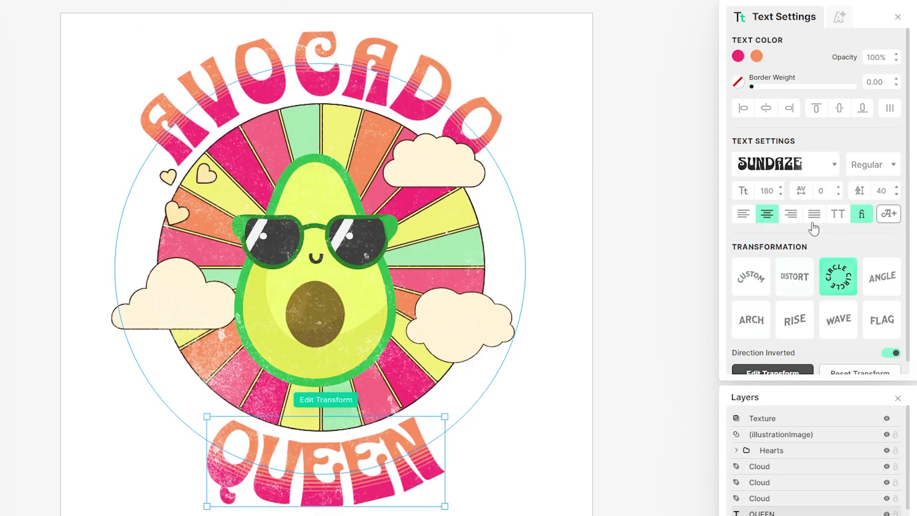
{"action": "left_click", "coordinate": [824, 191]}
{"action": "type", "text": "100"}
{"action": "key", "text": "Return"}
{"action": "left_click", "coordinate": [636, 313]}
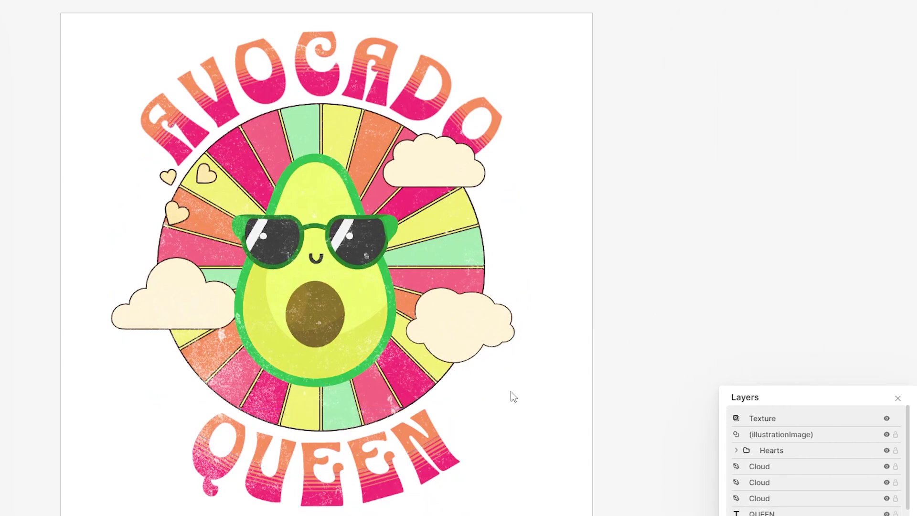
Try Abril Fatface on the QUEEN text, and settle on the Luckiest Guy typeface
{"action": "left_click", "coordinate": [370, 486]}
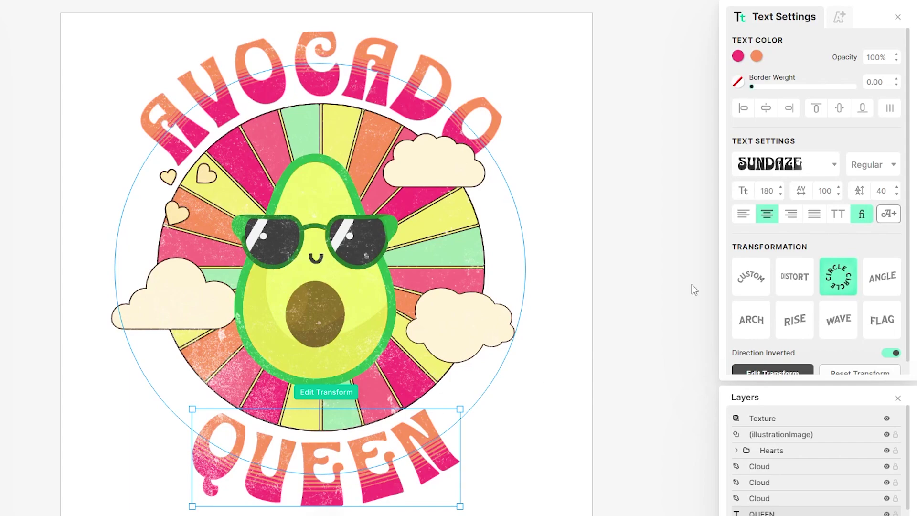
{"action": "left_click", "coordinate": [767, 163]}
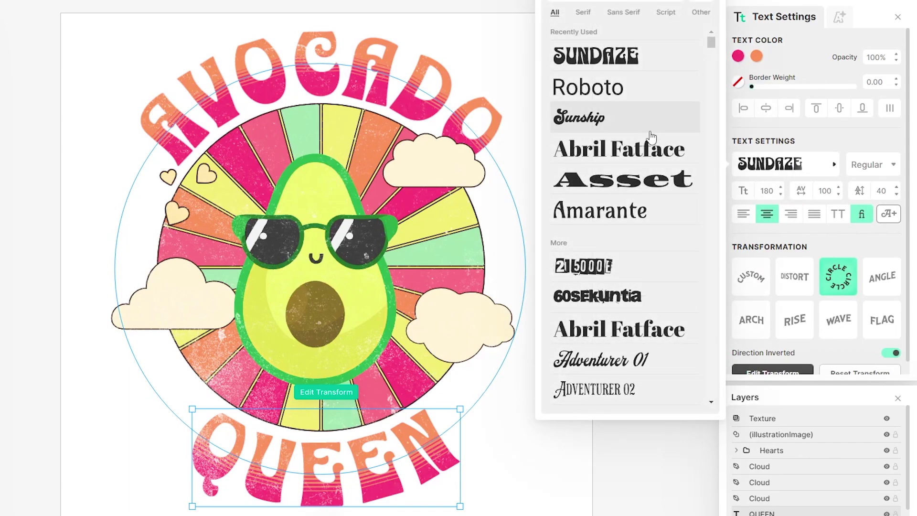
{"action": "left_click", "coordinate": [648, 156]}
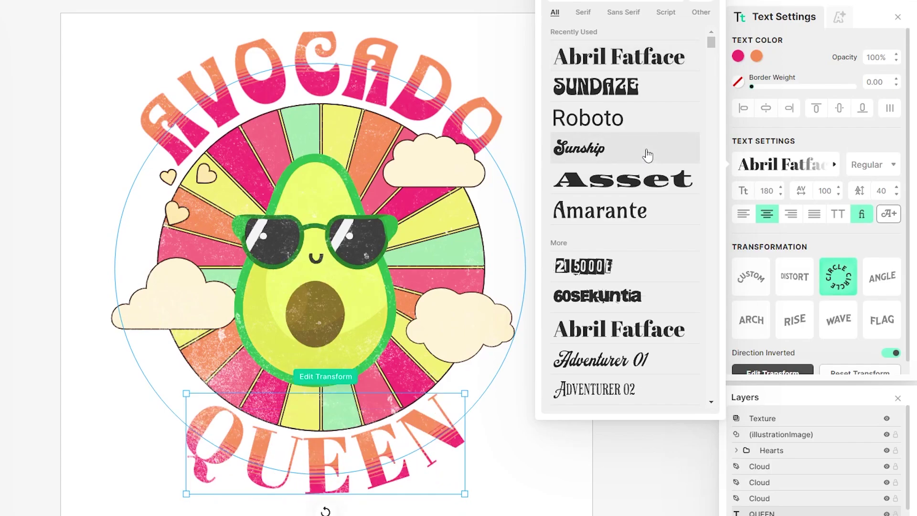
{"action": "scroll", "coordinate": [621, 287], "scroll_direction": "down", "scroll_amount": 10}
{"action": "left_click", "coordinate": [617, 356]}
{"action": "scroll", "coordinate": [617, 335], "scroll_direction": "down", "scroll_amount": 2}
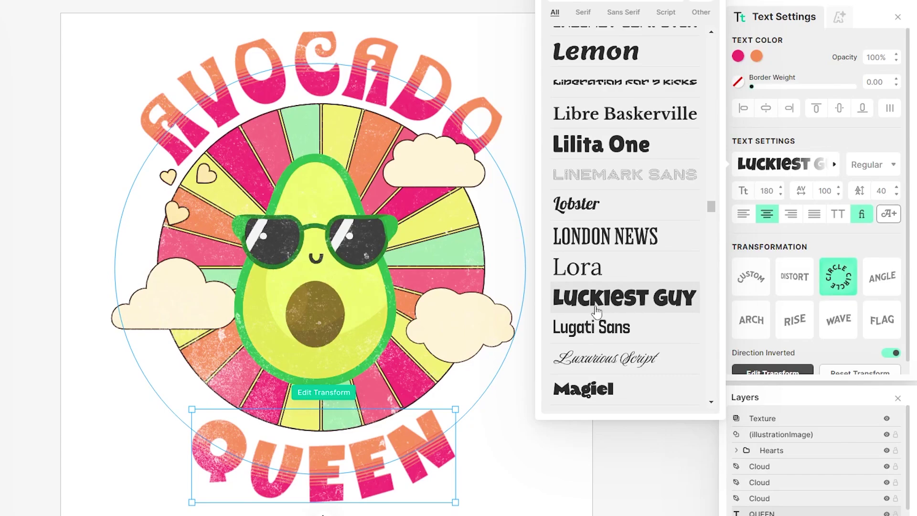
{"action": "left_click", "coordinate": [428, 451]}
{"action": "double_click", "coordinate": [425, 451]}
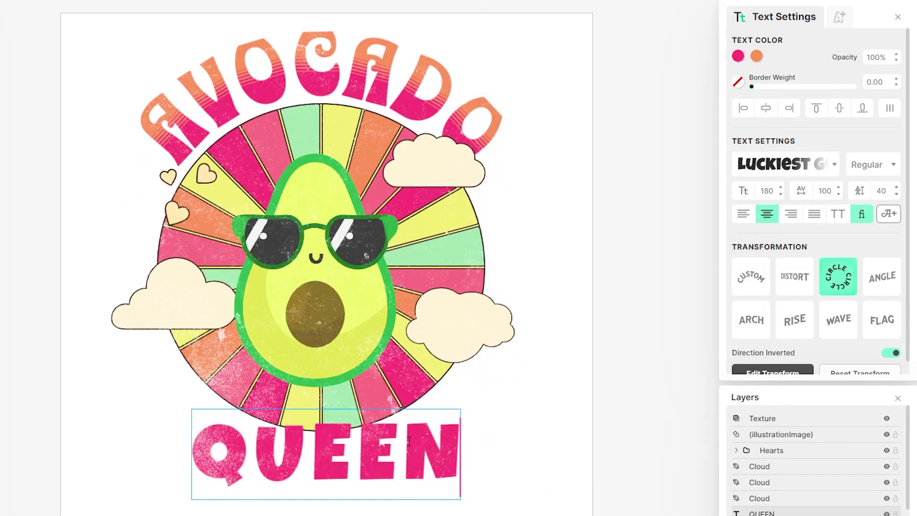
{"action": "left_click", "coordinate": [559, 436]}
{"action": "left_click", "coordinate": [520, 348]}
Increase the font size of the QUEEN text to 210
{"action": "left_click", "coordinate": [415, 459]}
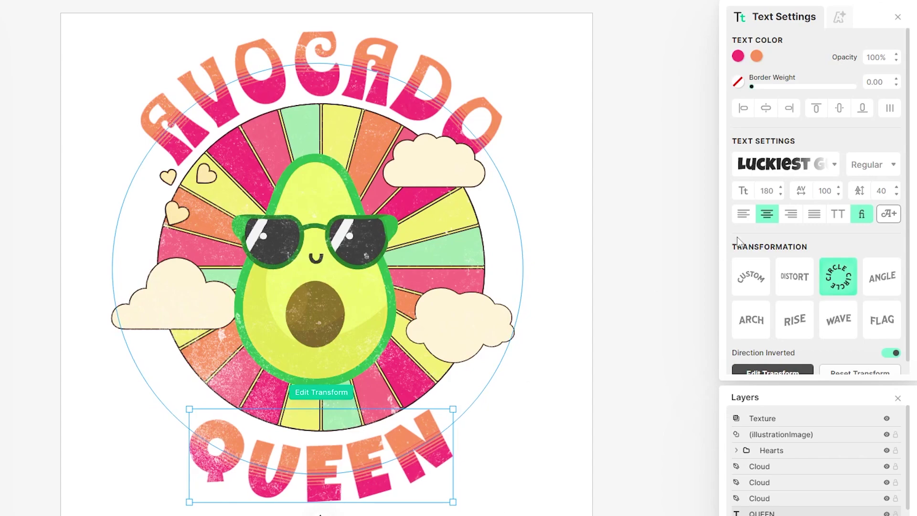
{"action": "left_click", "coordinate": [781, 187]}
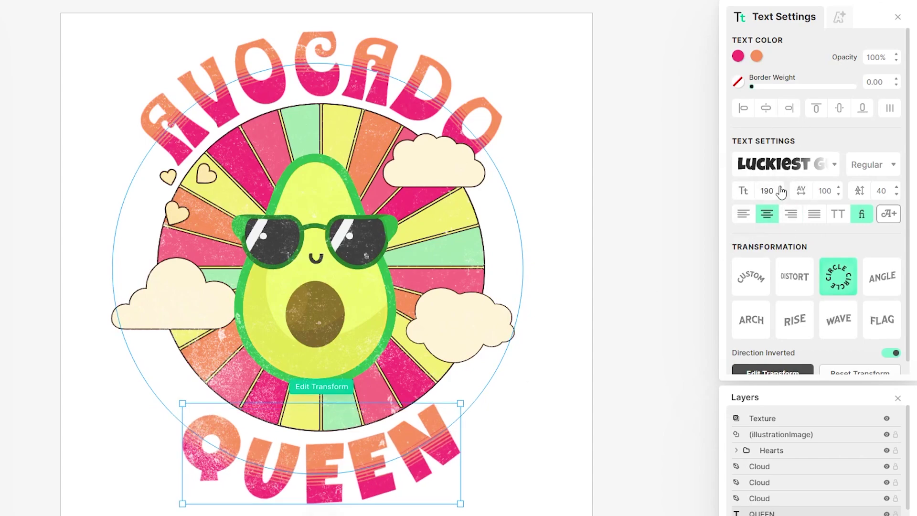
{"action": "left_click", "coordinate": [781, 188]}
{"action": "left_click", "coordinate": [780, 188]}
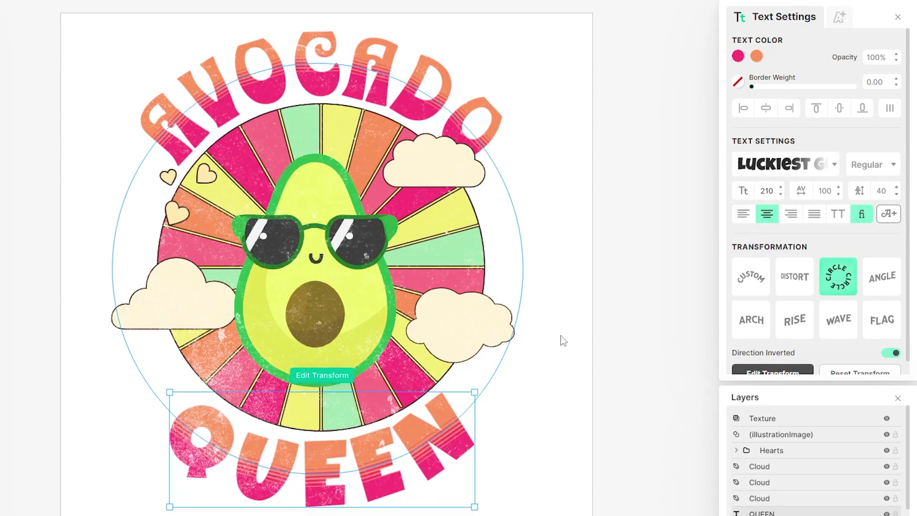
{"action": "left_click", "coordinate": [562, 444]}
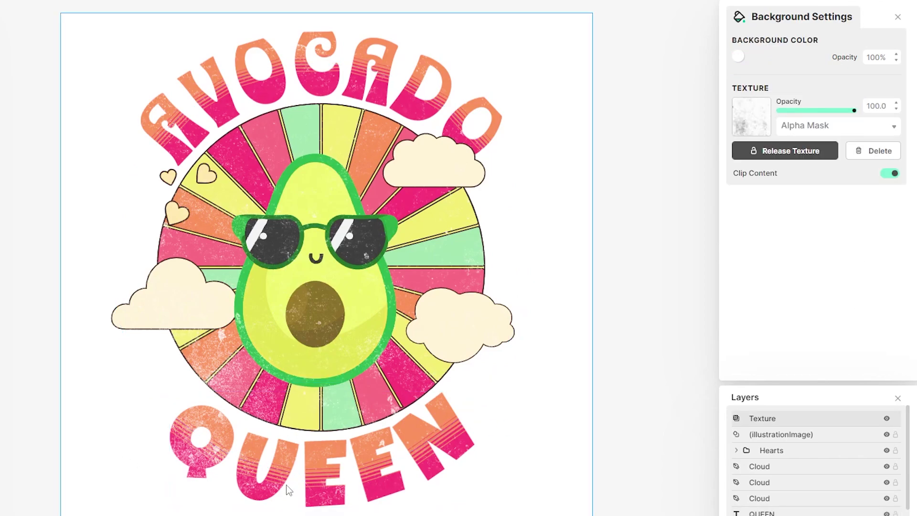
Increase the weight of the QUEEN text's Fading Color Cut decoration and fine-tune its distance
{"action": "left_click", "coordinate": [375, 483]}
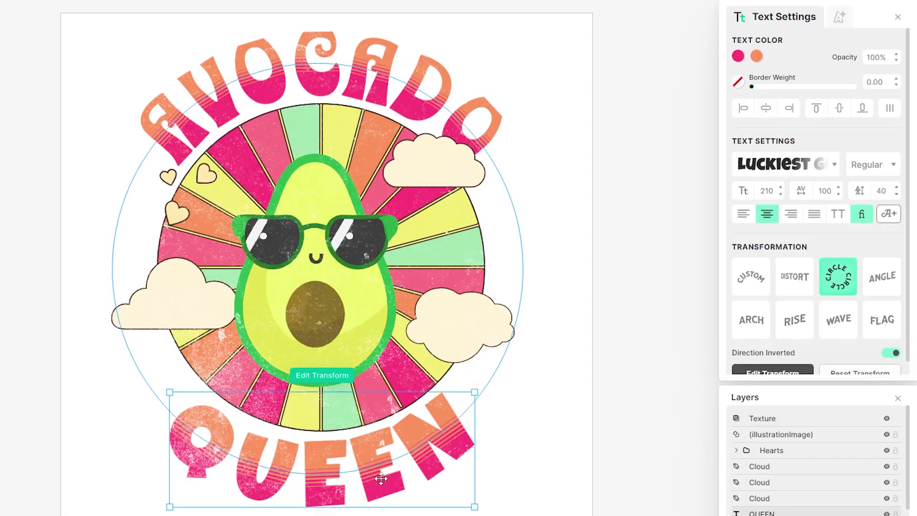
{"action": "left_click", "coordinate": [840, 21]}
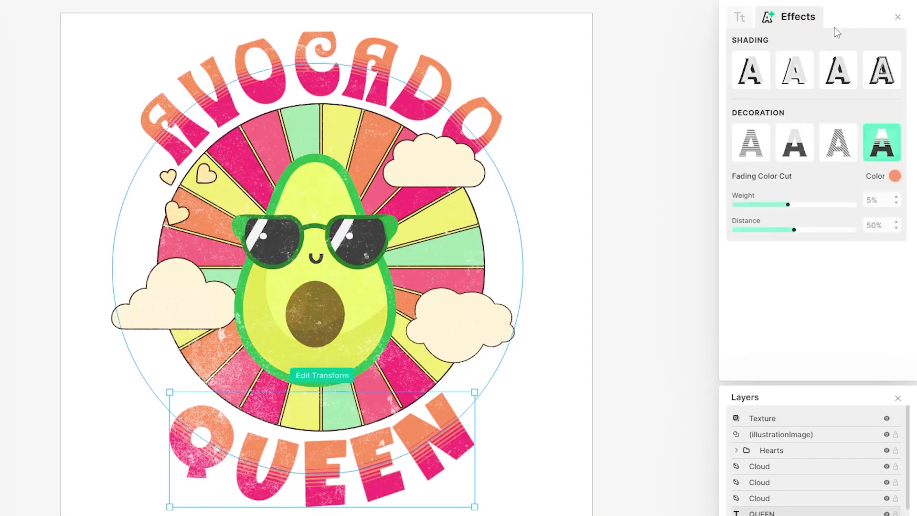
{"action": "left_click", "coordinate": [786, 207]}
{"action": "left_click_drag", "start_coordinate": [790, 211], "coordinate": [842, 210]}
{"action": "mouse_move", "coordinate": [801, 236]}
{"action": "left_mouse_down"}
{"action": "mouse_move", "coordinate": [821, 235]}
{"action": "mouse_move", "coordinate": [744, 230]}
{"action": "mouse_move", "coordinate": [794, 229]}
{"action": "left_mouse_up"}
{"action": "left_click", "coordinate": [596, 411]}
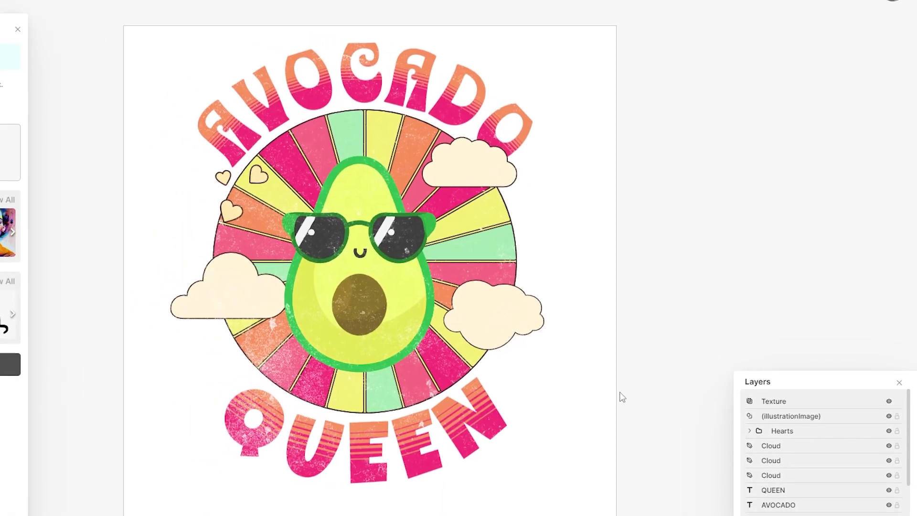
Adjust the hearts group at the sunburst's upper left and place a copy of it at the right edge
{"action": "left_click", "coordinate": [177, 216]}
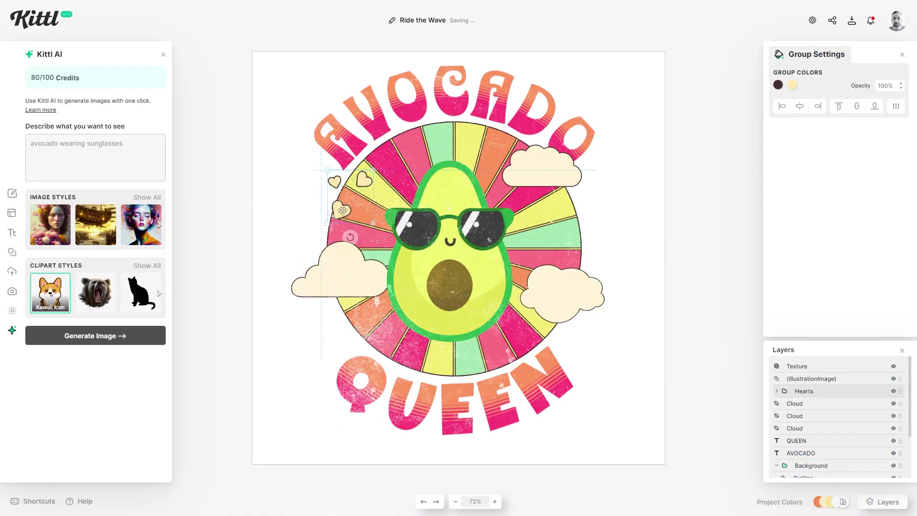
{"action": "left_click_drag", "start_coordinate": [343, 210], "coordinate": [340, 213]}
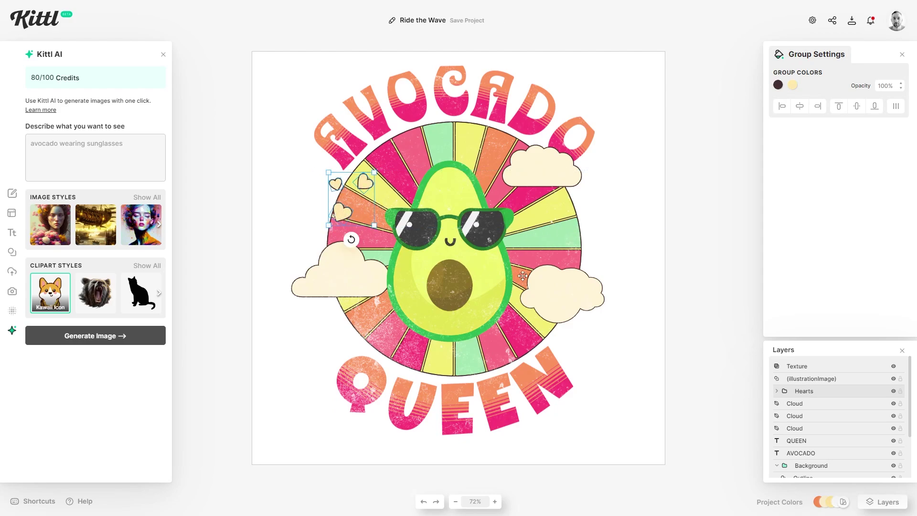
{"action": "left_click_drag", "start_coordinate": [341, 210], "coordinate": [567, 242]}
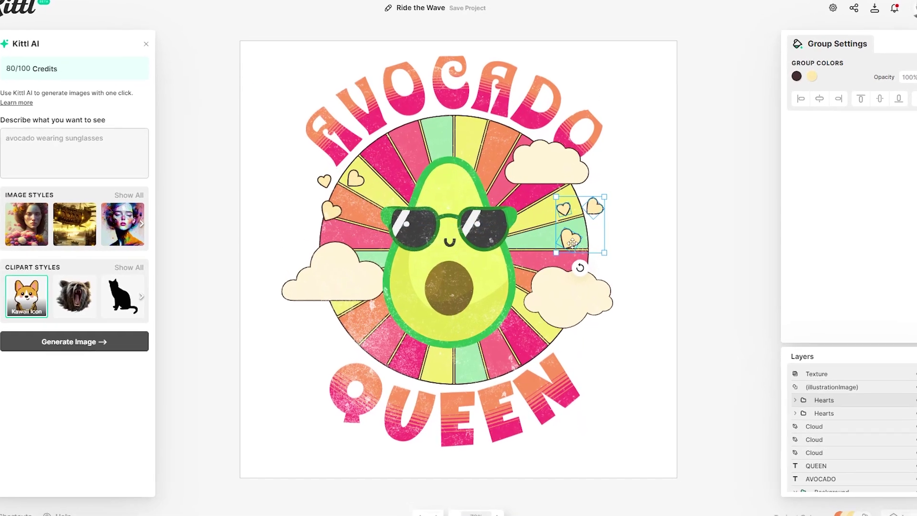
Flip the hearts copy at the sunburst's right edge horizontally and fit it between the two clouds
{"action": "right_click", "coordinate": [573, 243]}
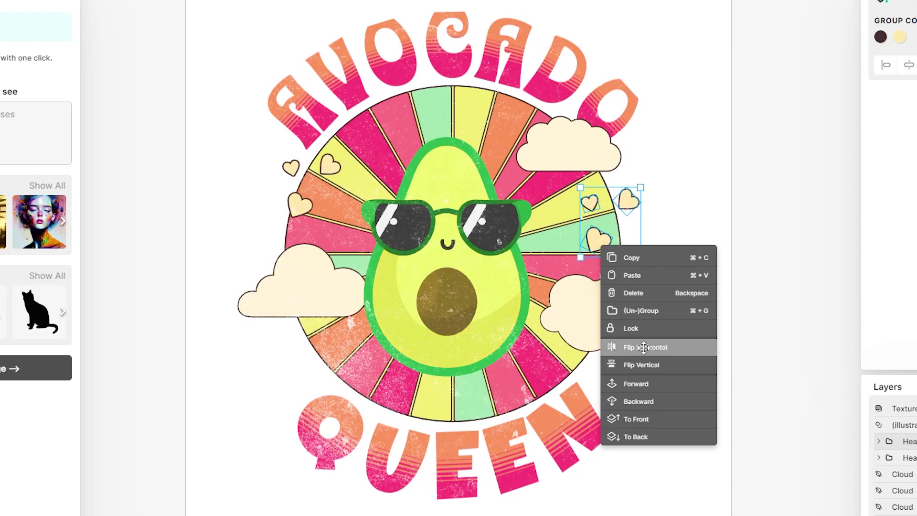
{"action": "left_click", "coordinate": [645, 348]}
{"action": "left_click", "coordinate": [629, 245]}
{"action": "left_click", "coordinate": [629, 244]}
{"action": "key", "text": "Escape"}
{"action": "left_click", "coordinate": [630, 245]}
{"action": "left_click_drag", "start_coordinate": [607, 273], "coordinate": [599, 273]}
Place another hearts copy at the sunburst's lower left above QUEEN, and shift the large left cloud slightly up and outward
{"action": "key", "text": "ctrl+d"}
{"action": "left_click_drag", "start_coordinate": [609, 238], "coordinate": [350, 384]}
{"action": "left_click_drag", "start_coordinate": [326, 306], "coordinate": [315, 303]}
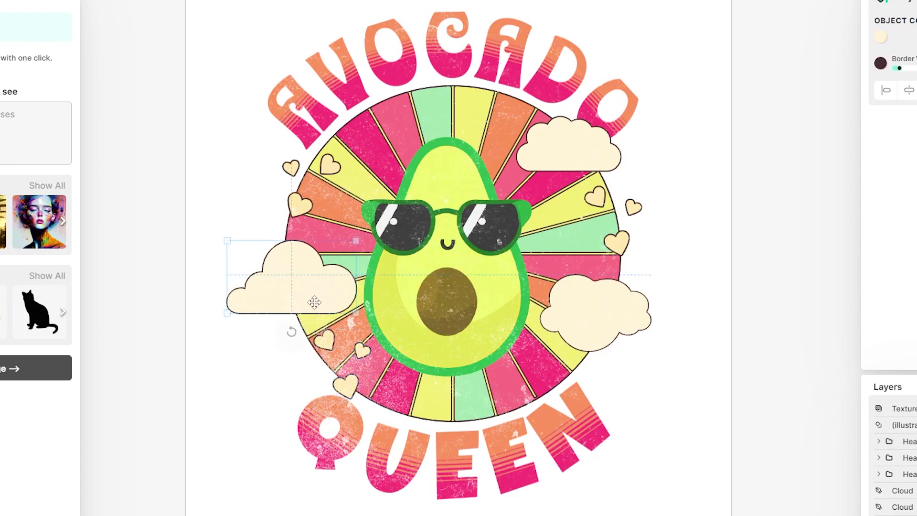
{"action": "left_click_drag", "start_coordinate": [327, 347], "coordinate": [324, 351]}
{"action": "left_click_drag", "start_coordinate": [293, 294], "coordinate": [290, 292]}
Lower the rounded cloud at the sunburst's lower right, and move the right hearts group slightly down and inward
{"action": "left_click_drag", "start_coordinate": [583, 308], "coordinate": [583, 320]}
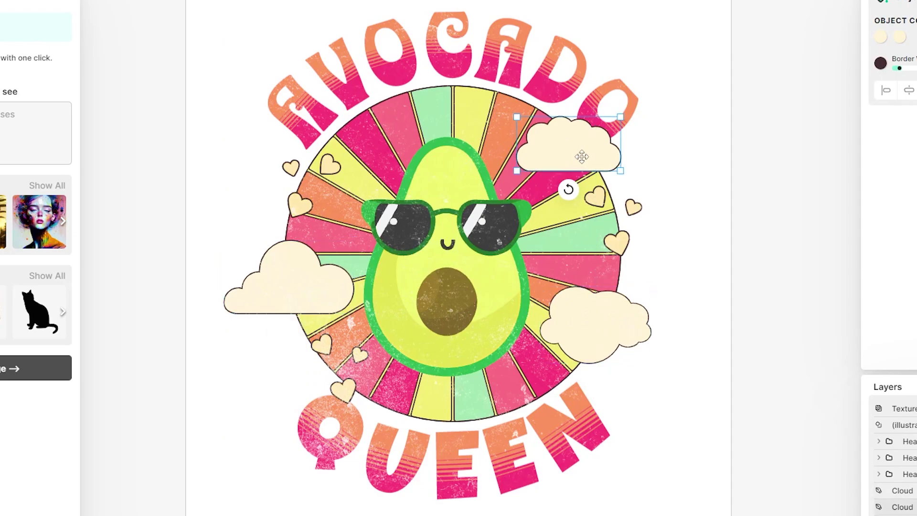
{"action": "left_click_drag", "start_coordinate": [615, 246], "coordinate": [611, 254]}
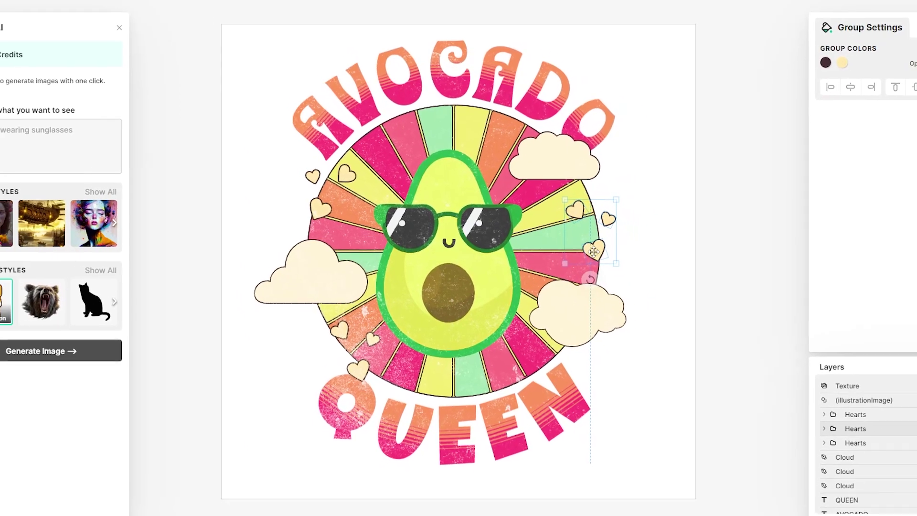
{"action": "left_click", "coordinate": [645, 198]}
{"action": "left_click", "coordinate": [747, 283]}
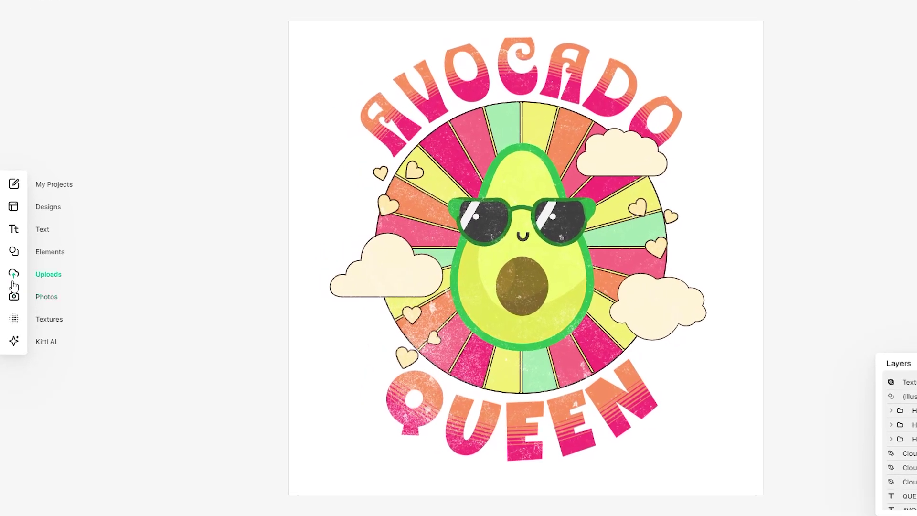
Search the elements library for "crown" and place the tall five-pointed brown crown, tilted, on the avocado's head
{"action": "left_click", "coordinate": [56, 253]}
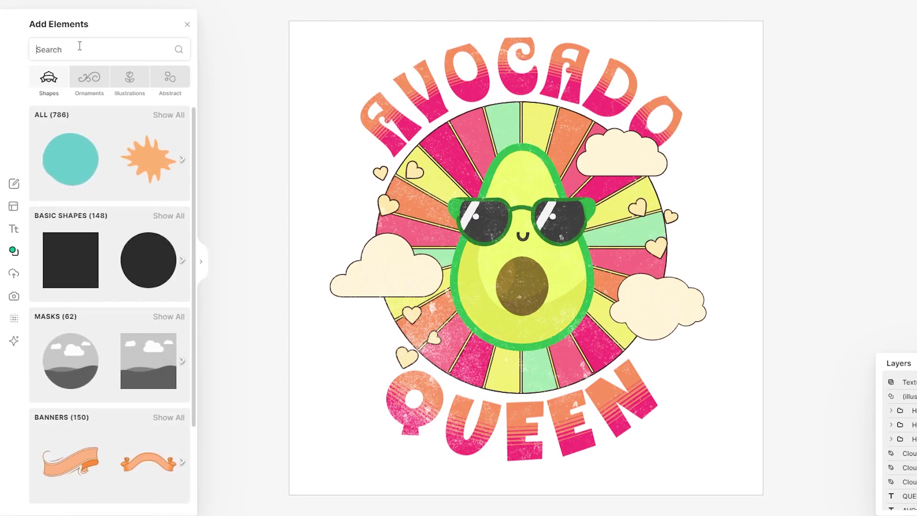
{"action": "left_click", "coordinate": [79, 46]}
{"action": "type", "text": "crown"}
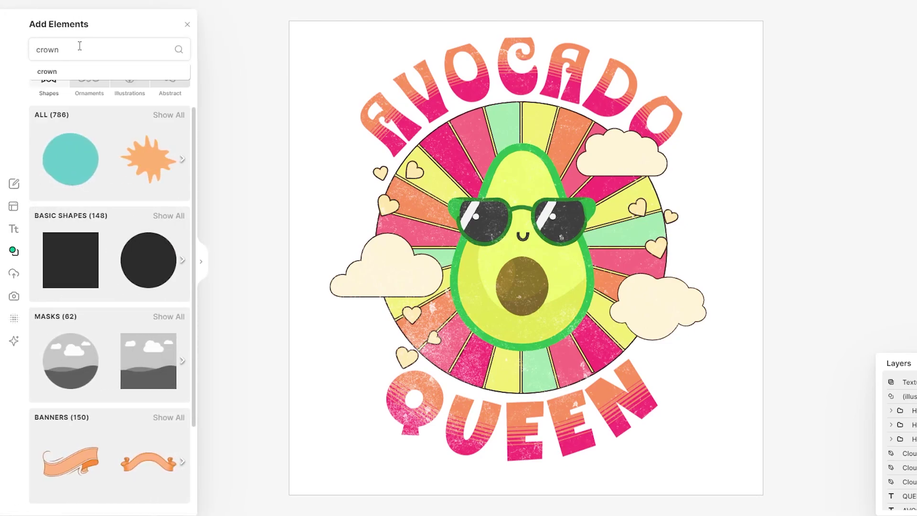
{"action": "key", "text": "Return"}
{"action": "scroll", "coordinate": [115, 318], "scroll_direction": "down", "scroll_amount": 5}
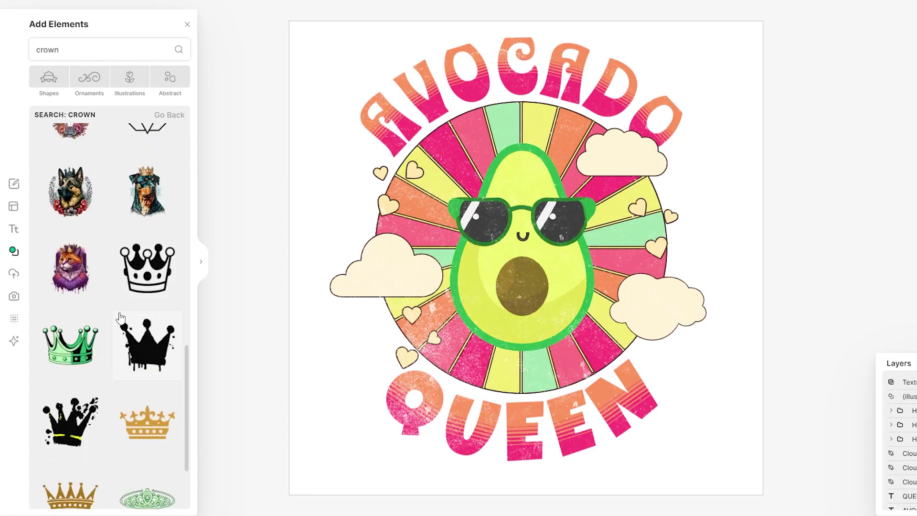
{"action": "scroll", "coordinate": [120, 318], "scroll_direction": "down", "scroll_amount": 2}
{"action": "scroll", "coordinate": [125, 324], "scroll_direction": "down", "scroll_amount": 10}
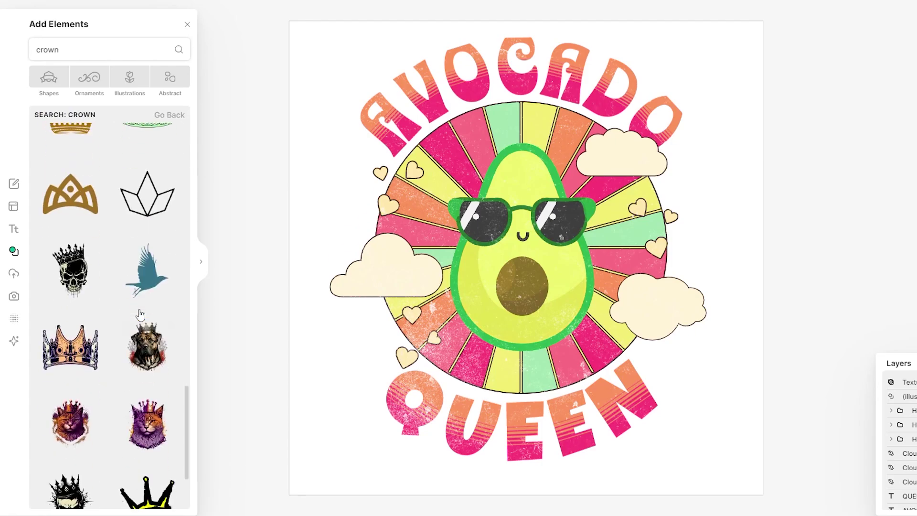
{"action": "scroll", "coordinate": [173, 386], "scroll_direction": "down", "scroll_amount": 3}
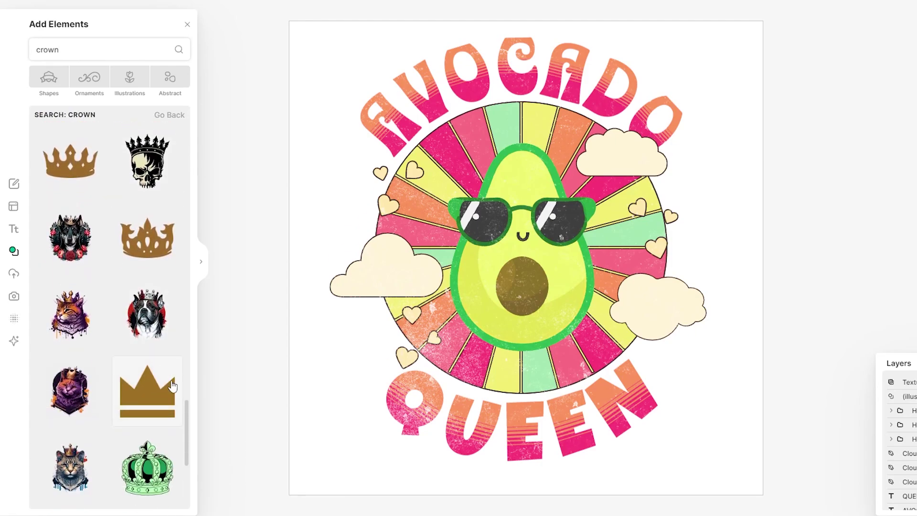
{"action": "scroll", "coordinate": [186, 419], "scroll_direction": "down", "scroll_amount": 3}
{"action": "scroll", "coordinate": [143, 334], "scroll_direction": "up", "scroll_amount": 15}
{"action": "left_click_drag", "start_coordinate": [70, 158], "coordinate": [506, 138]}
{"action": "left_click_drag", "start_coordinate": [516, 177], "coordinate": [531, 173]}
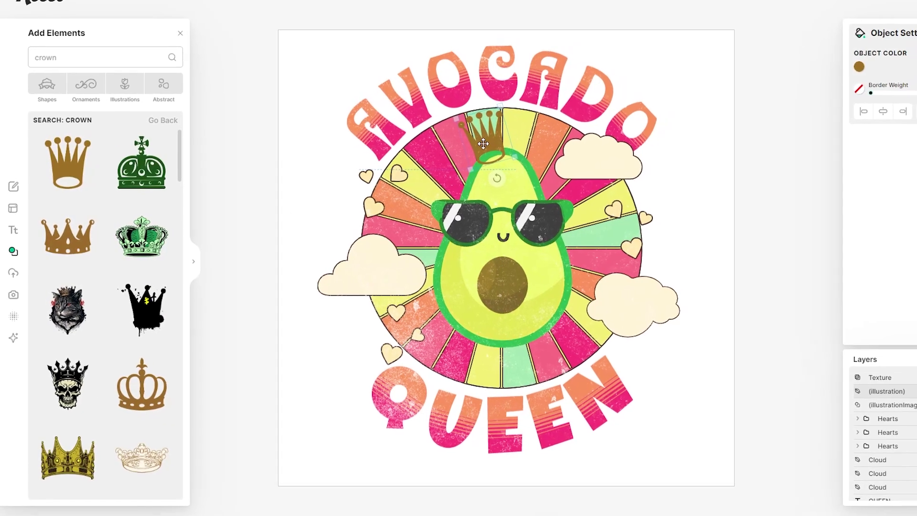
Move the crown's layer beneath the avocado image and nudge the crown slightly into place on the head
{"action": "left_click_drag", "start_coordinate": [908, 391], "coordinate": [910, 397]}
{"action": "left_click_drag", "start_coordinate": [840, 385], "coordinate": [838, 397]}
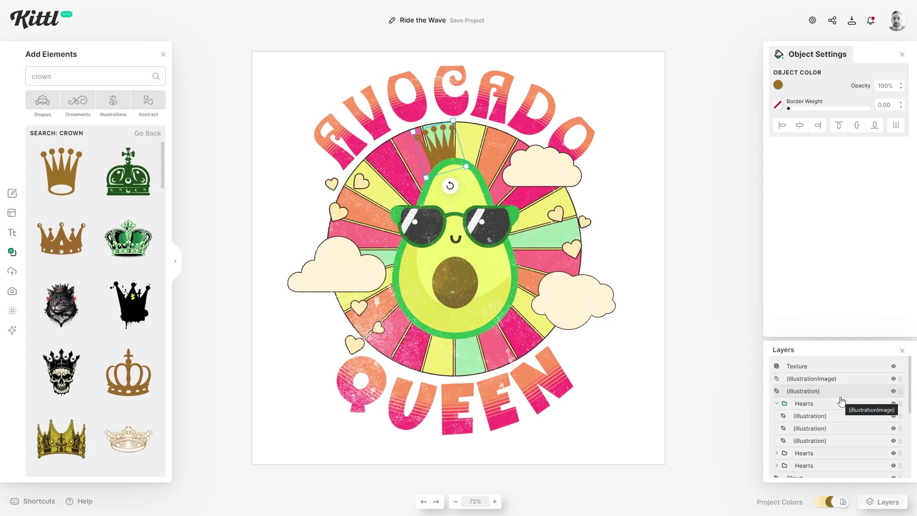
{"action": "left_click", "coordinate": [437, 162]}
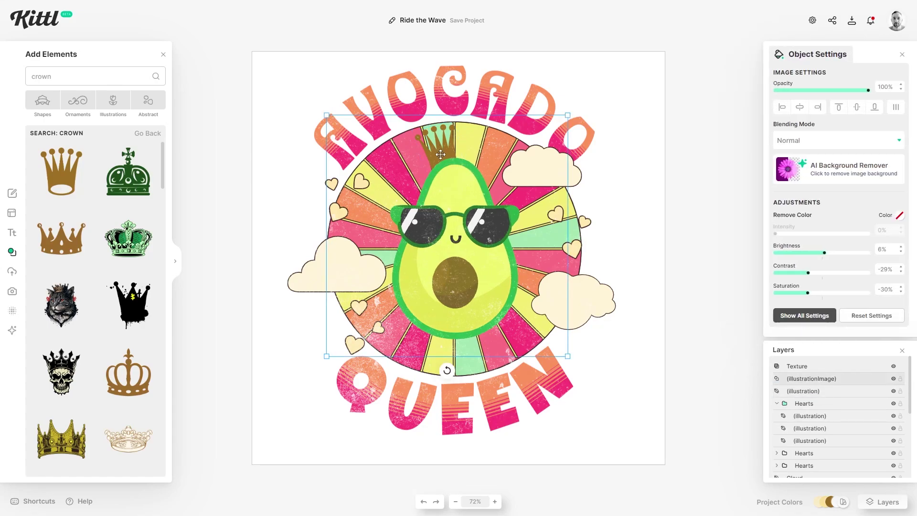
{"action": "left_click", "coordinate": [444, 146]}
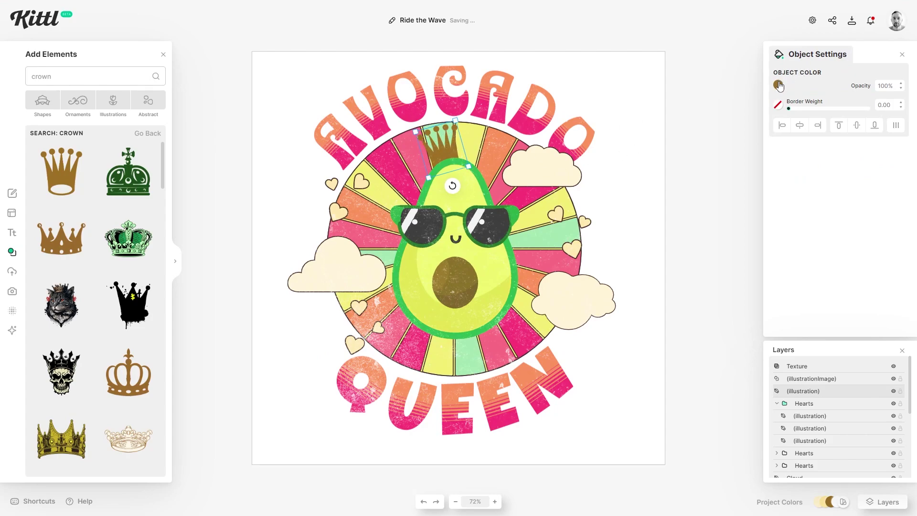
Try a dark grey colour and the clouds' cream colour on the crown while adjusting its tilt
{"action": "left_click", "coordinate": [779, 85]}
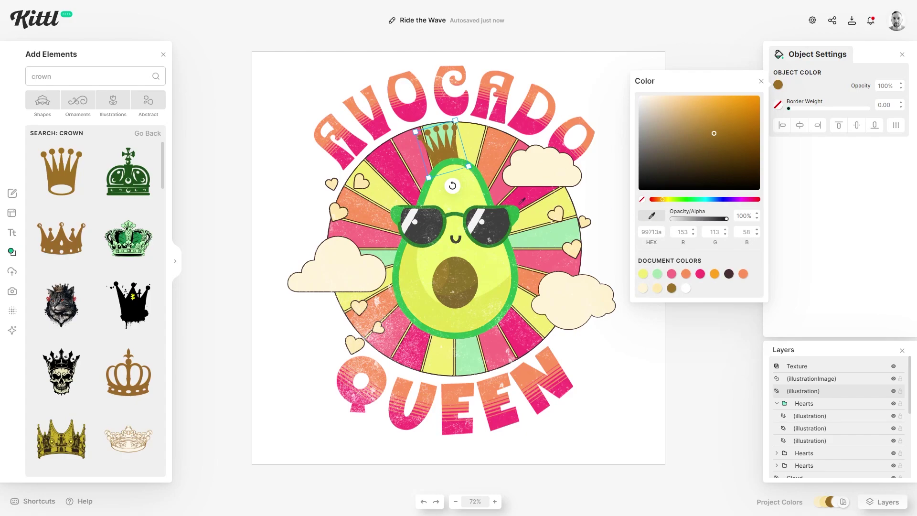
{"action": "left_click", "coordinate": [729, 274]}
{"action": "left_click", "coordinate": [453, 149]}
{"action": "mouse_move", "coordinate": [453, 149]}
{"action": "left_mouse_down"}
{"action": "mouse_move", "coordinate": [445, 152]}
{"action": "mouse_move", "coordinate": [456, 149]}
{"action": "left_mouse_up"}
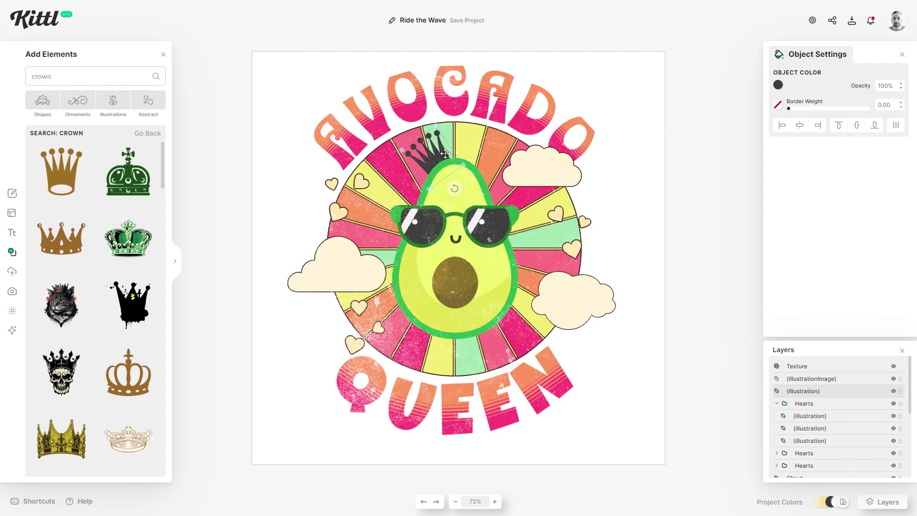
{"action": "left_click", "coordinate": [543, 164]}
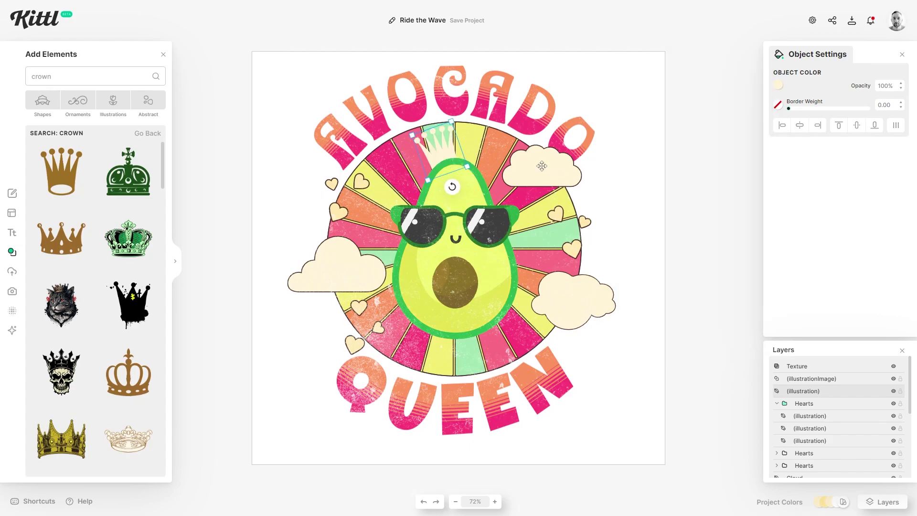
Recolour the crown with the brown sampled from the avocado's pit
{"action": "left_click", "coordinate": [778, 86]}
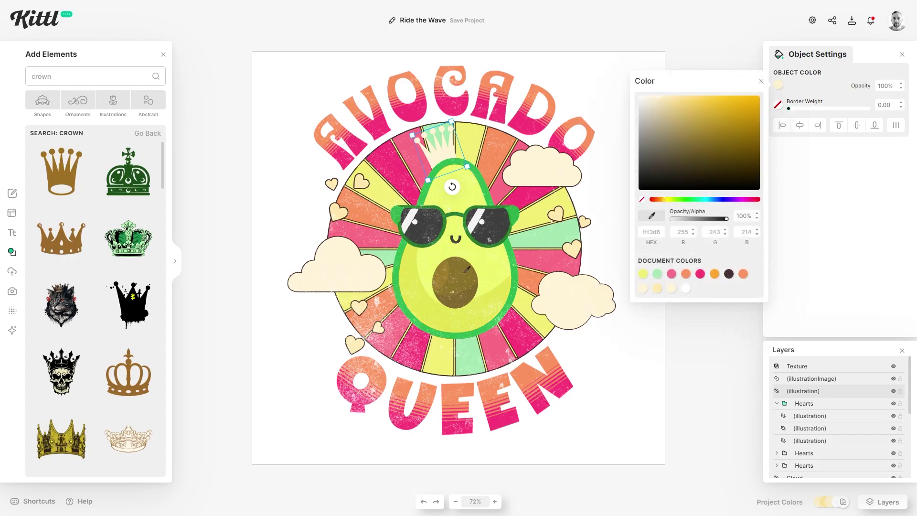
{"action": "left_click", "coordinate": [480, 285]}
{"action": "left_click", "coordinate": [700, 191]}
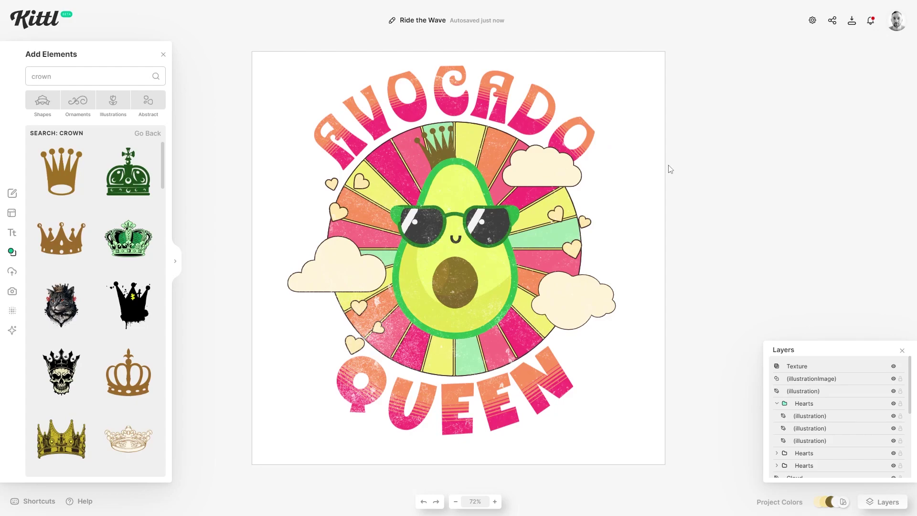
Move the avocado and its crown slightly down, and shift the right-hand hearts group slightly outward
{"action": "left_click_drag", "start_coordinate": [471, 190], "coordinate": [471, 200]}
{"action": "left_click", "coordinate": [711, 123]}
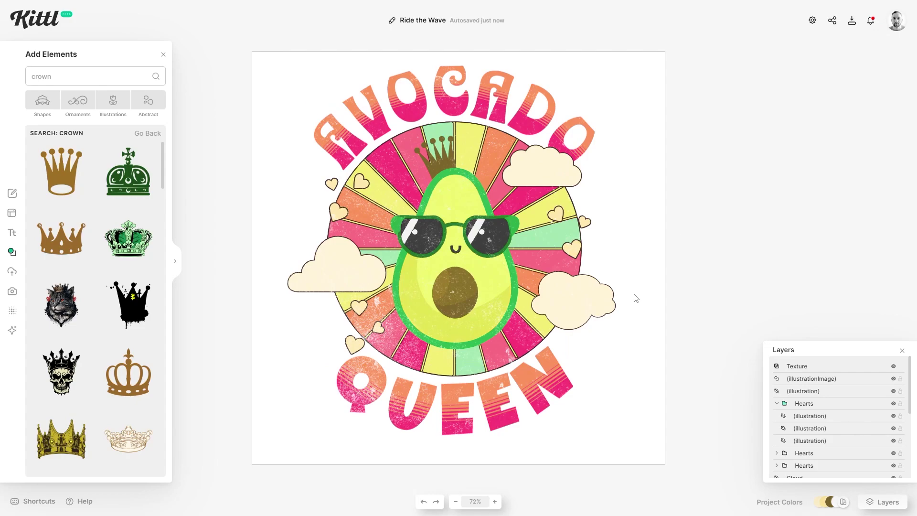
{"action": "left_click_drag", "start_coordinate": [588, 228], "coordinate": [612, 217]}
{"action": "left_click", "coordinate": [612, 217]}
Group all the design's artwork and text together and centre the group horizontally and vertically on the artboard
{"action": "left_click", "coordinate": [278, 30]}
{"action": "left_click_drag", "start_coordinate": [263, 28], "coordinate": [652, 487]}
{"action": "key", "text": "ctrl+g"}
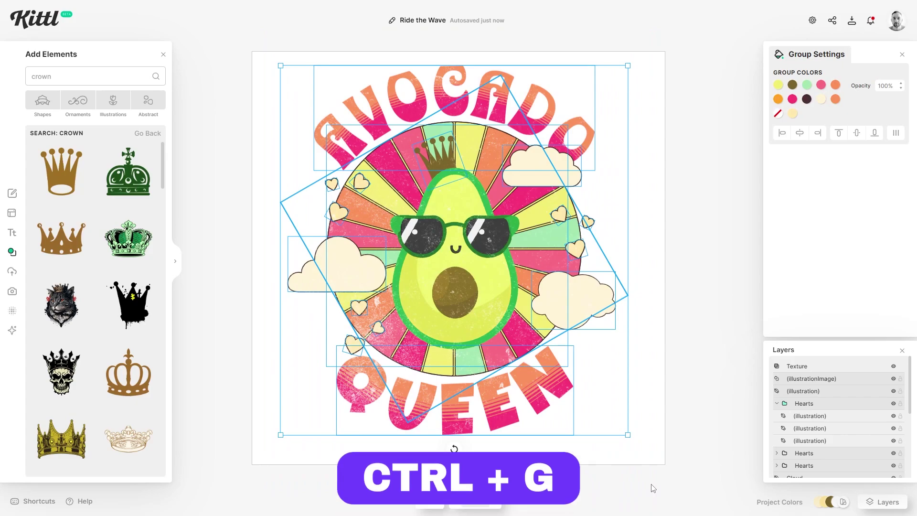
{"action": "left_click", "coordinate": [802, 136]}
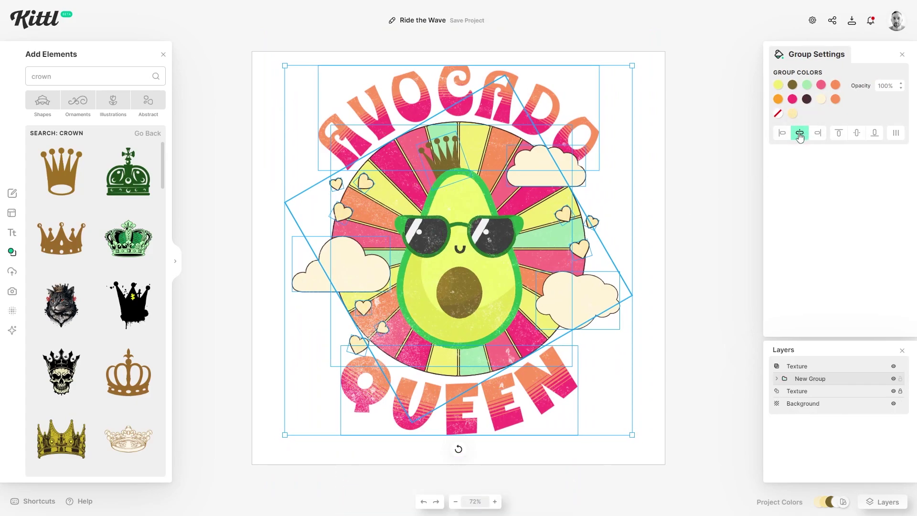
{"action": "left_click", "coordinate": [856, 134]}
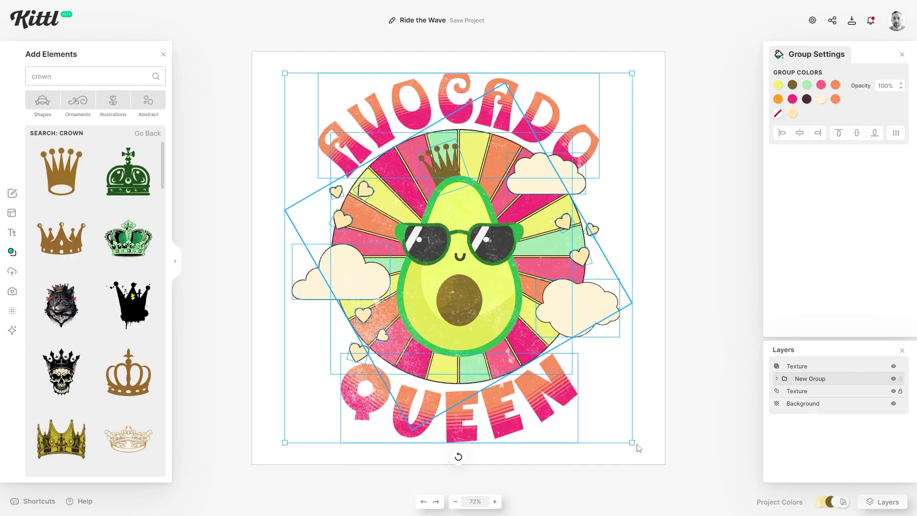
Enlarge the grouped design to nearly fill the artboard and centre it again horizontally and vertically
{"action": "left_click_drag", "start_coordinate": [633, 443], "coordinate": [658, 468]}
{"action": "left_click_drag", "start_coordinate": [509, 331], "coordinate": [501, 321]}
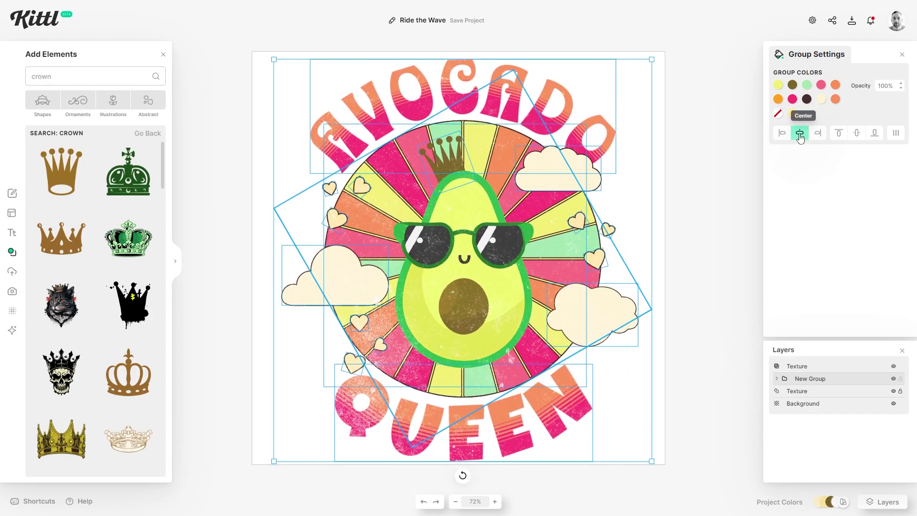
{"action": "left_click", "coordinate": [800, 134]}
{"action": "left_click", "coordinate": [857, 134]}
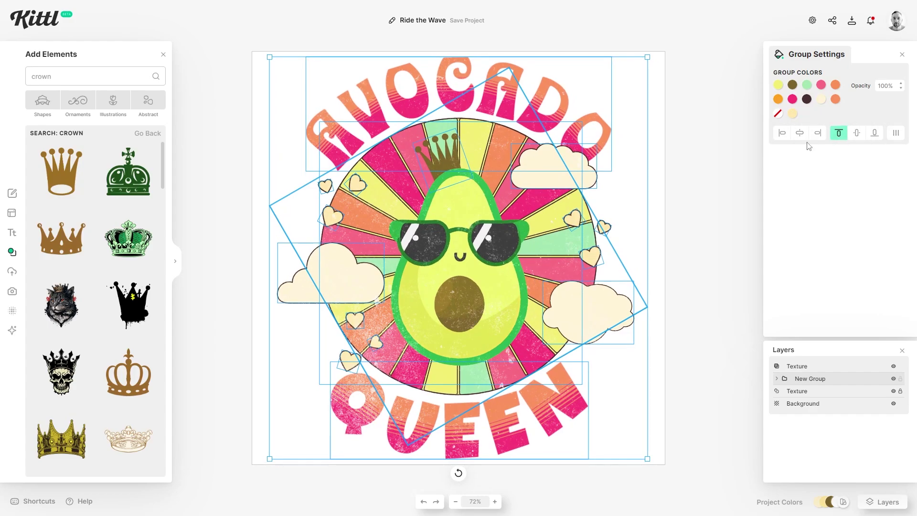
{"action": "left_click", "coordinate": [763, 327]}
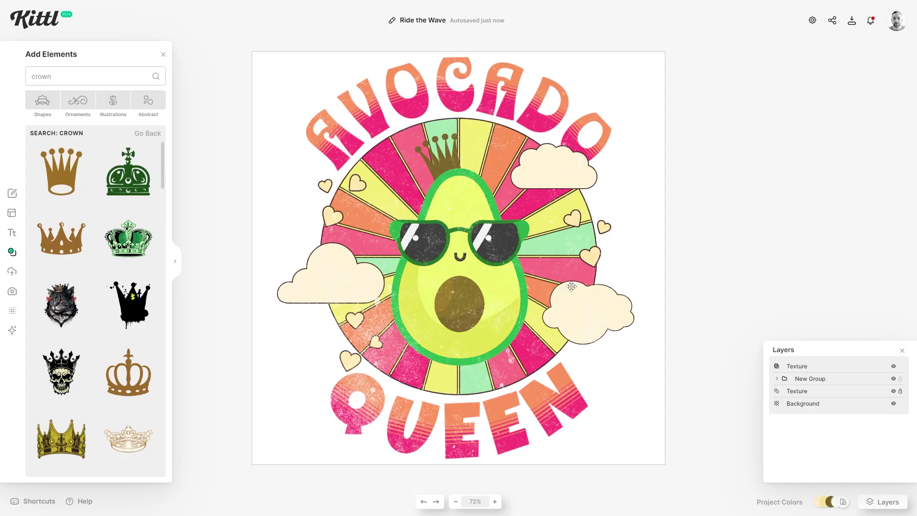
Open the AI image generator and show all of its available clipart styles
{"action": "left_click", "coordinate": [12, 330]}
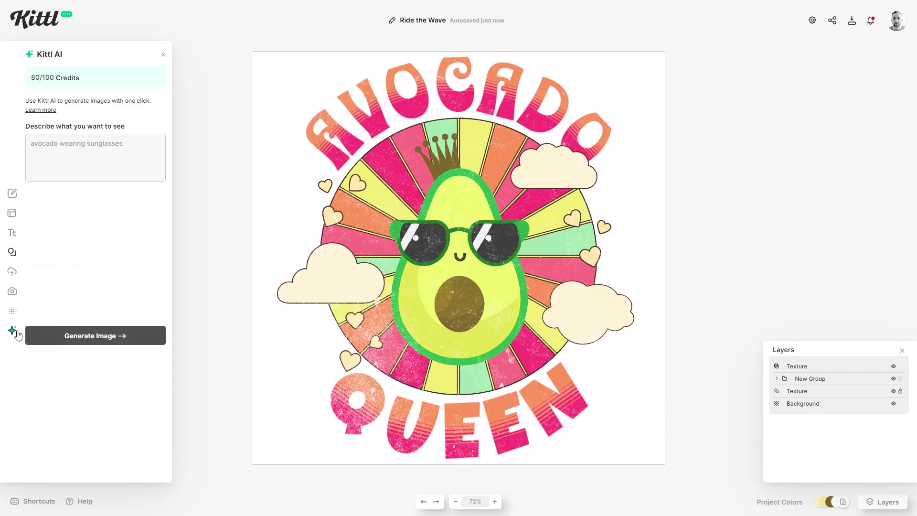
{"action": "left_click", "coordinate": [155, 267]}
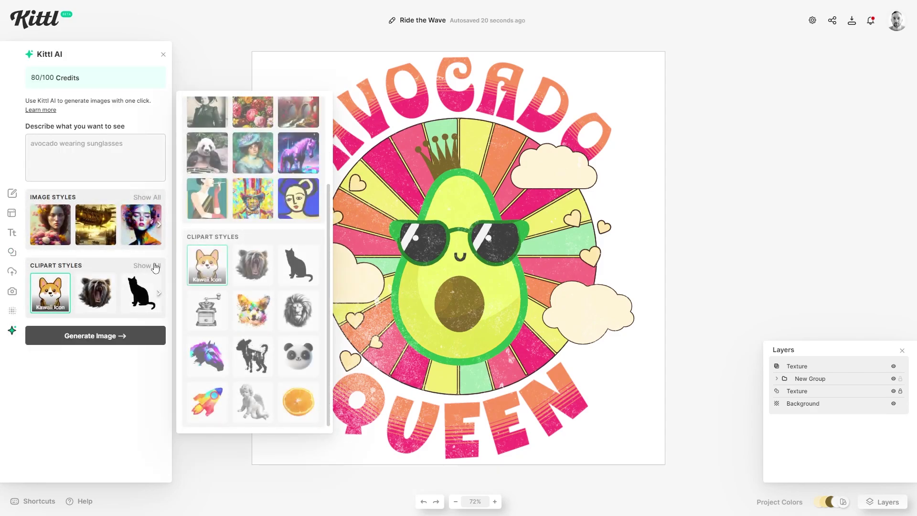